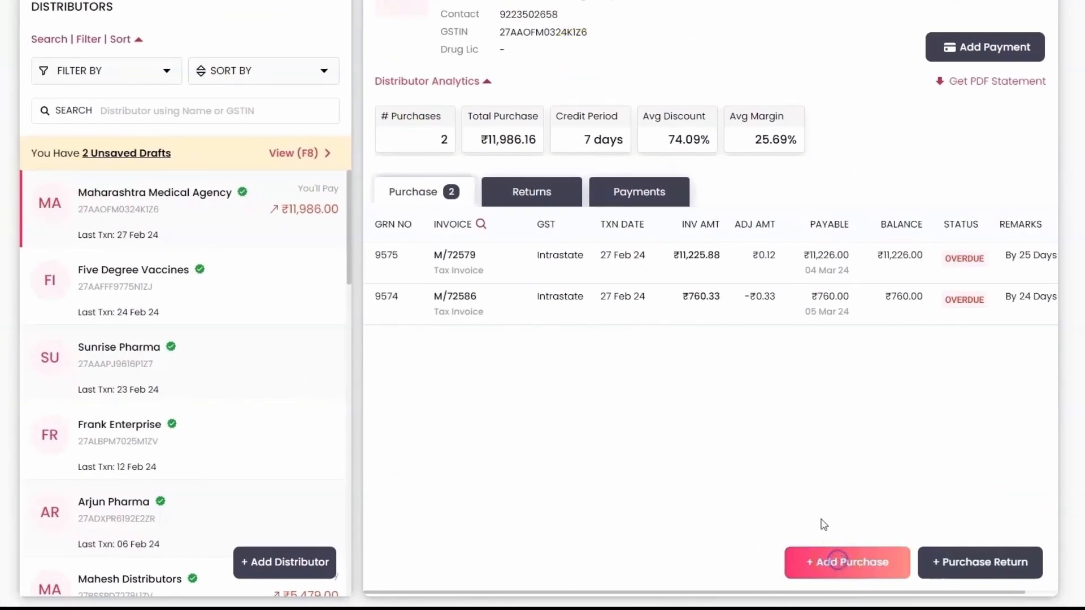
# Step: Start a new purchase entry from the Maharashtra Medical Agency distributor page
pyautogui.click(837, 561)
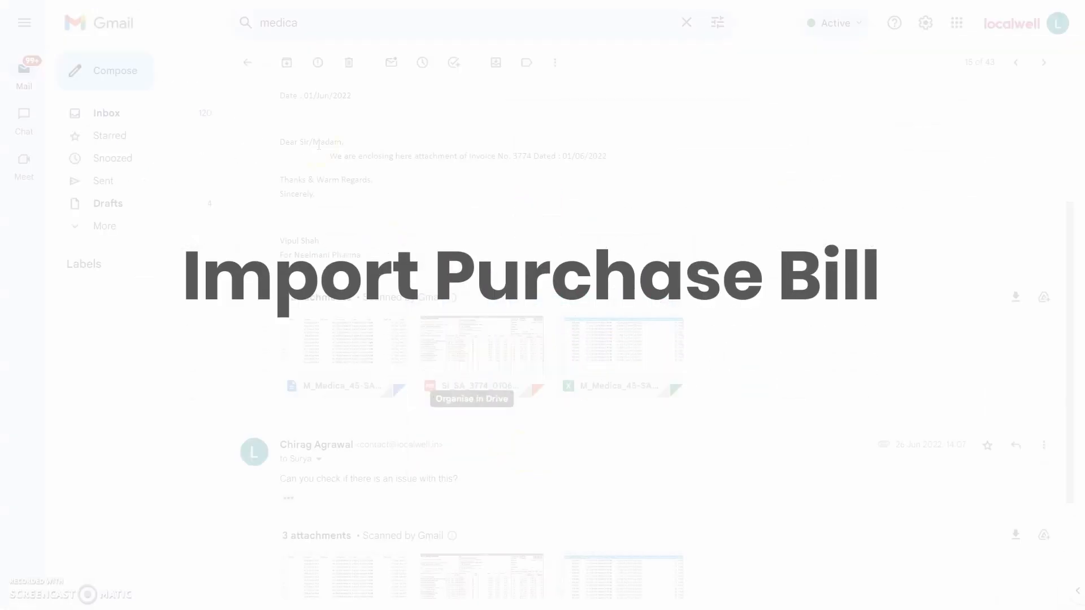
# Step: Examine the Invoice No. 3774 email from Neelmani Pharma and its CSV, PDF and Excel attachments
pyautogui.scroll(4, 504, 220)
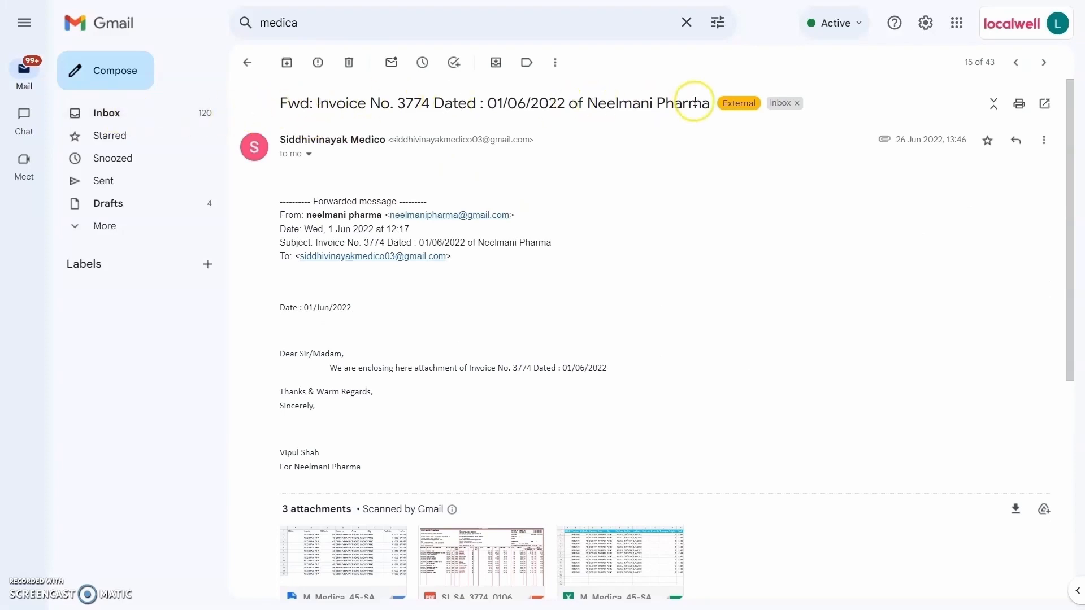
pyautogui.scroll(-4, 613, 249)
pyautogui.moveTo(509, 155); pyautogui.dragTo(512, 156)
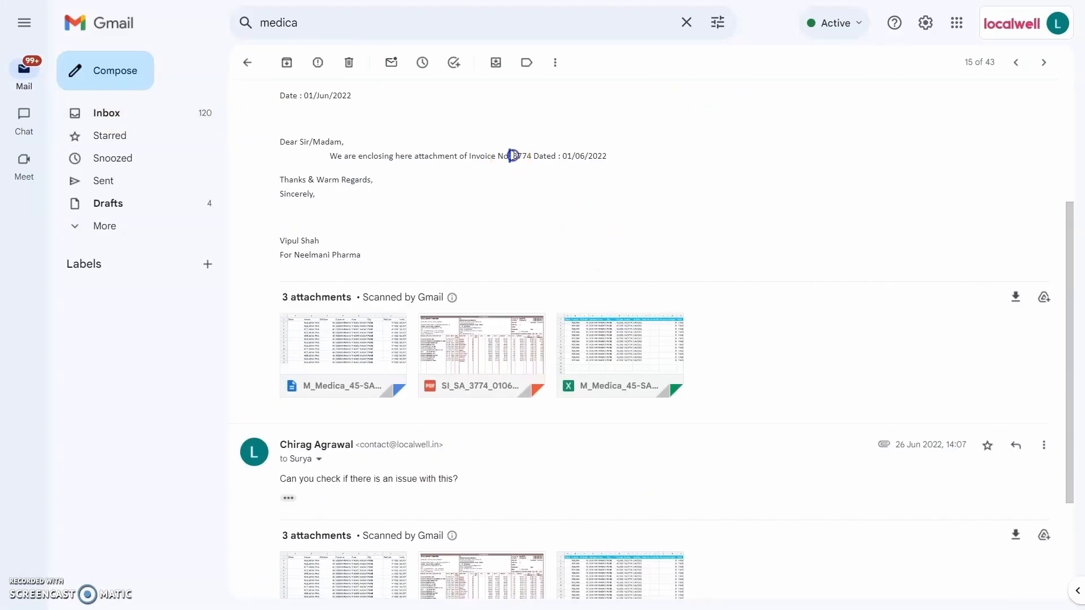
pyautogui.moveTo(328, 356)
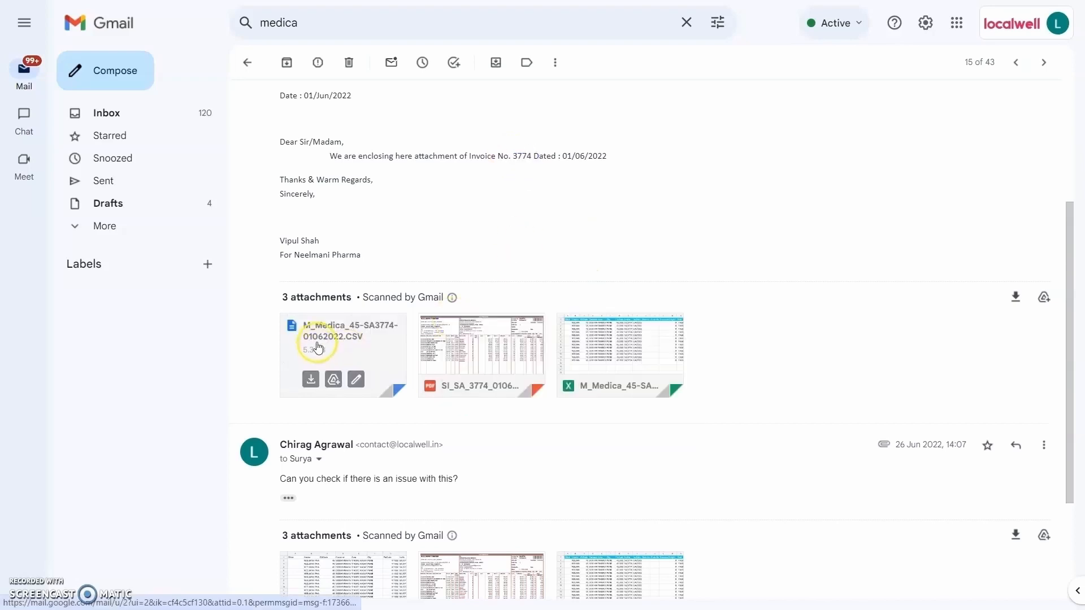
pyautogui.moveTo(477, 345)
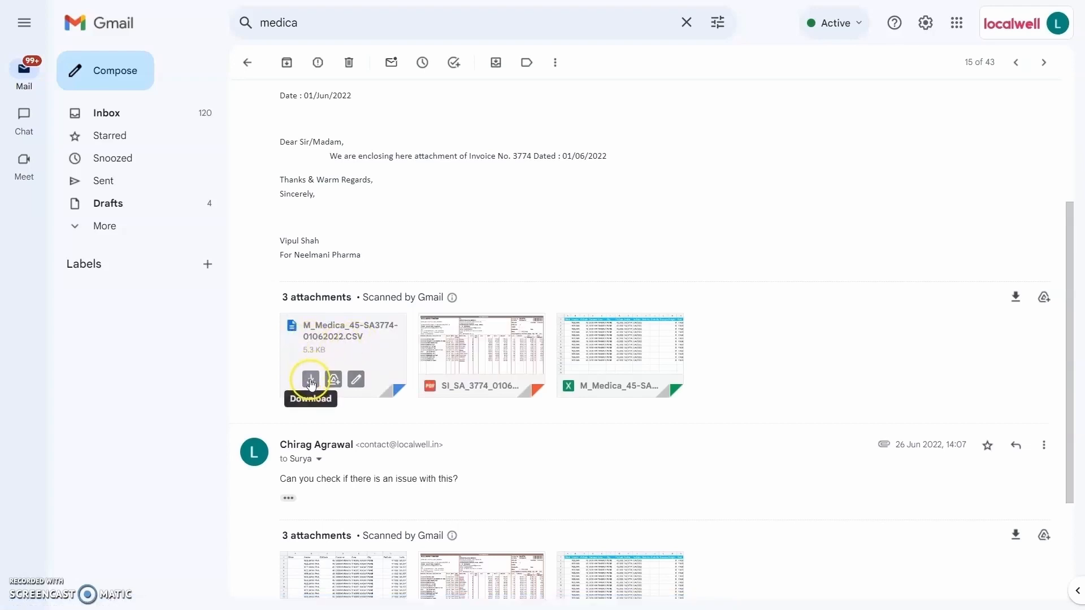
pyautogui.scroll(-1, 534, 426)
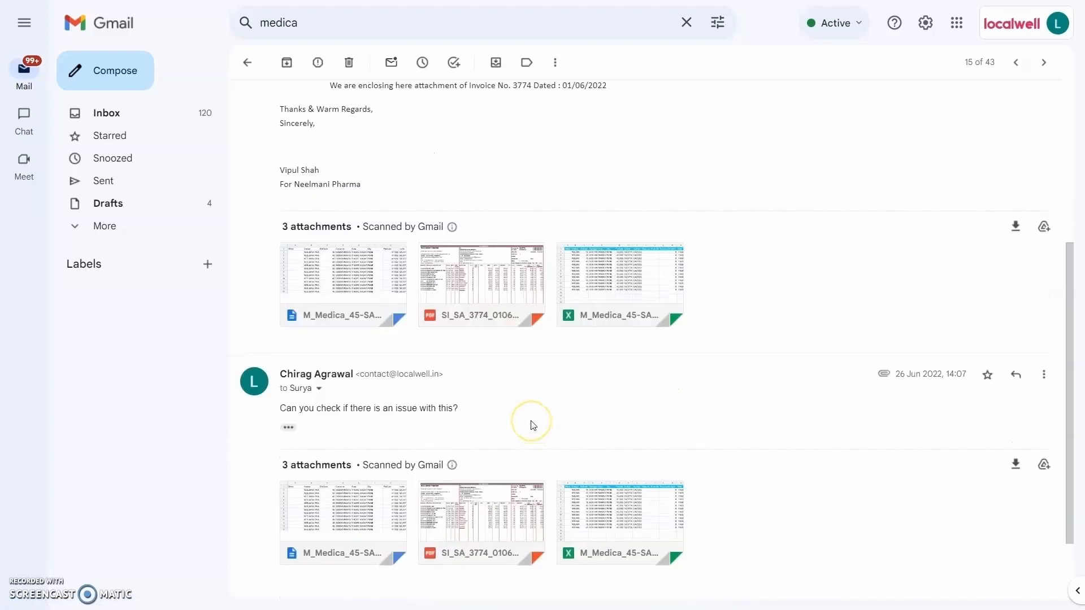
# Step: Leave the full-screen browser view and switch to the open Excel workbook whose name starts with KGTFW2b
pyautogui.press('F11')
pyautogui.moveTo(535, 596)
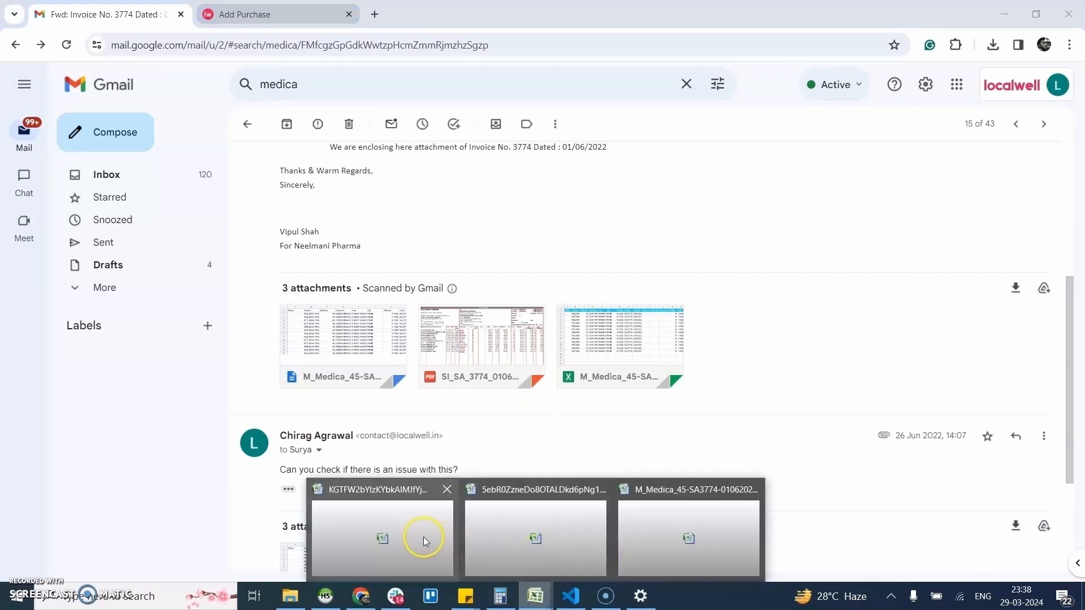
pyautogui.click(405, 535)
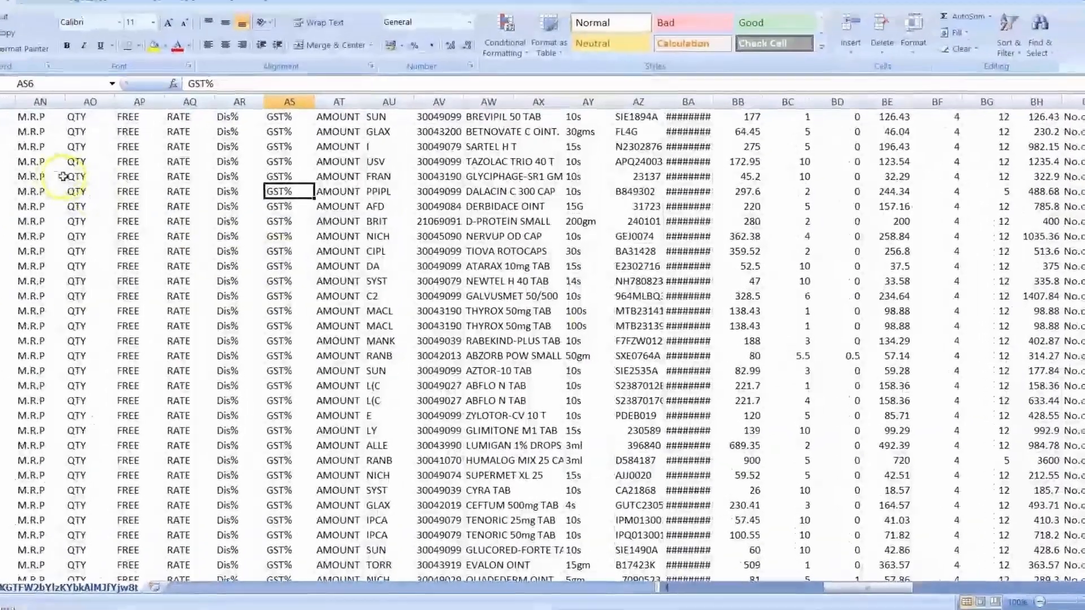
# Step: Examine the sheet's heading text, product names in column AW, pack sizes in AY and batch numbers in AZ
pyautogui.click(108, 159)
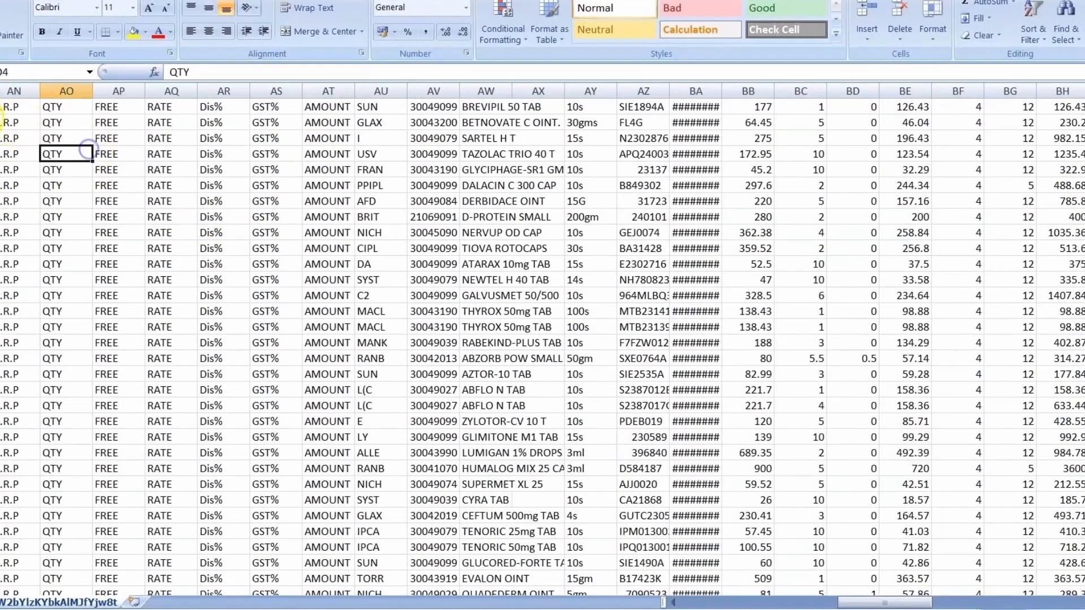
pyautogui.click(495, 137)
pyautogui.scroll(-8, 484, 254)
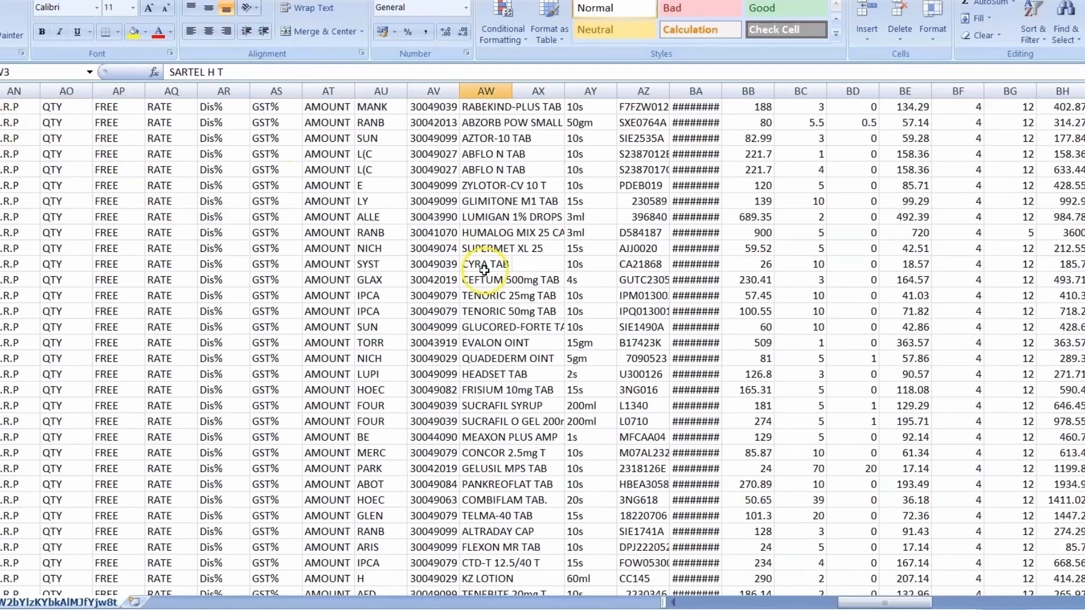
pyautogui.scroll(8, 491, 339)
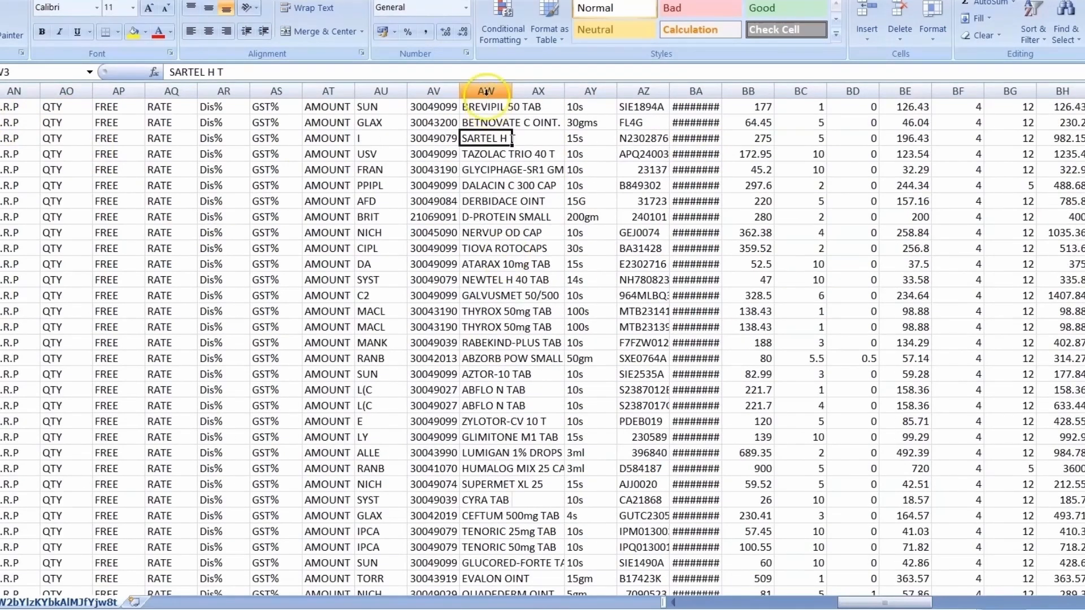
pyautogui.click(487, 233)
pyautogui.click(594, 137)
pyautogui.click(650, 118)
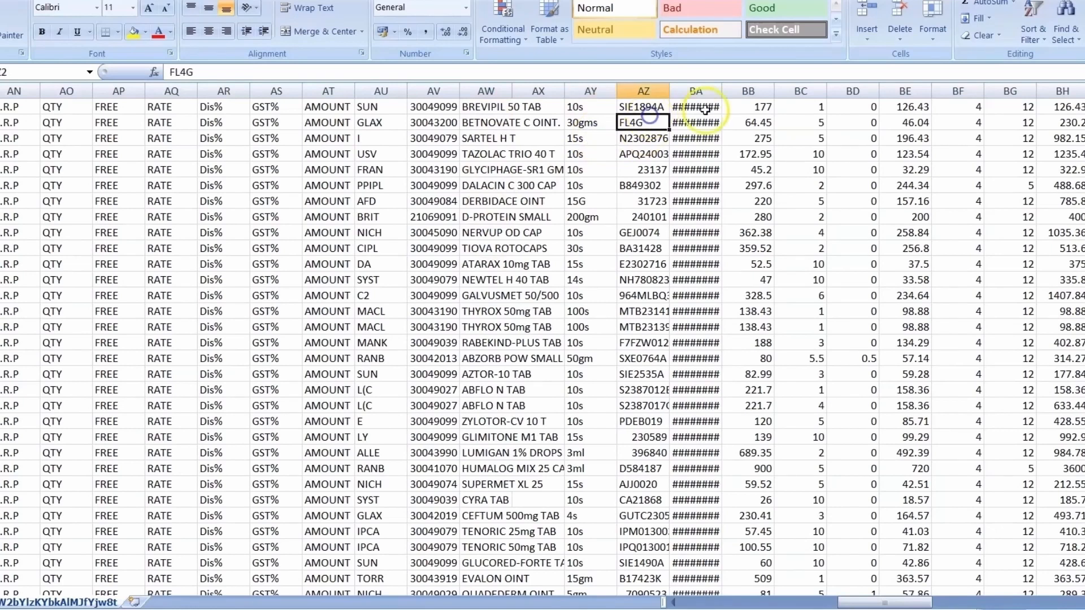
# Step: Widen column BA so its expiry dates are readable, and check the MRP and quantity values beside it
pyautogui.moveTo(722, 91); pyautogui.dragTo(753, 91)
pyautogui.click(788, 125)
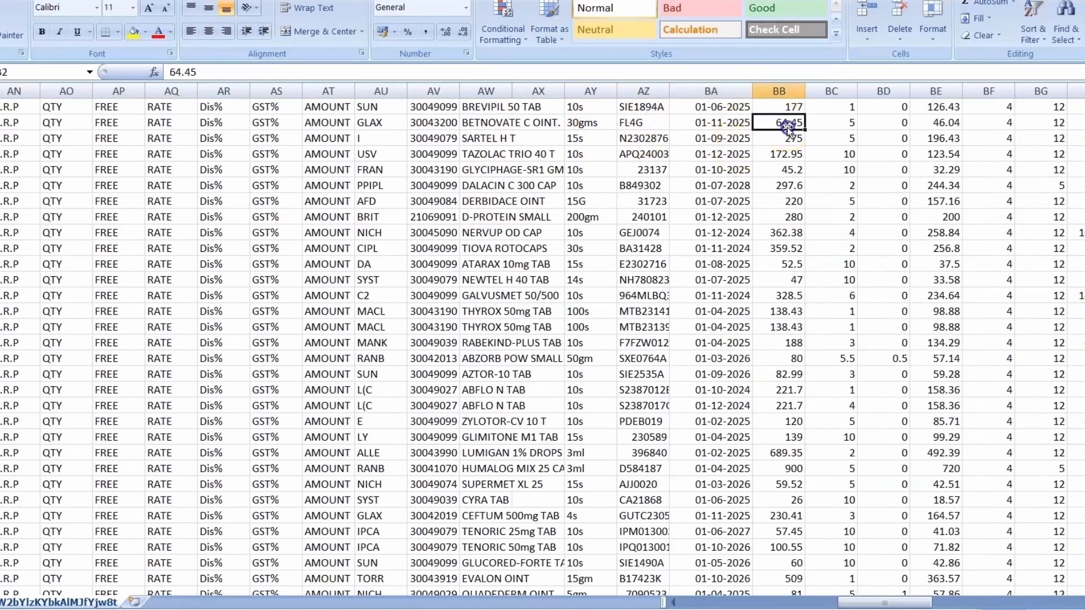
pyautogui.click(845, 138)
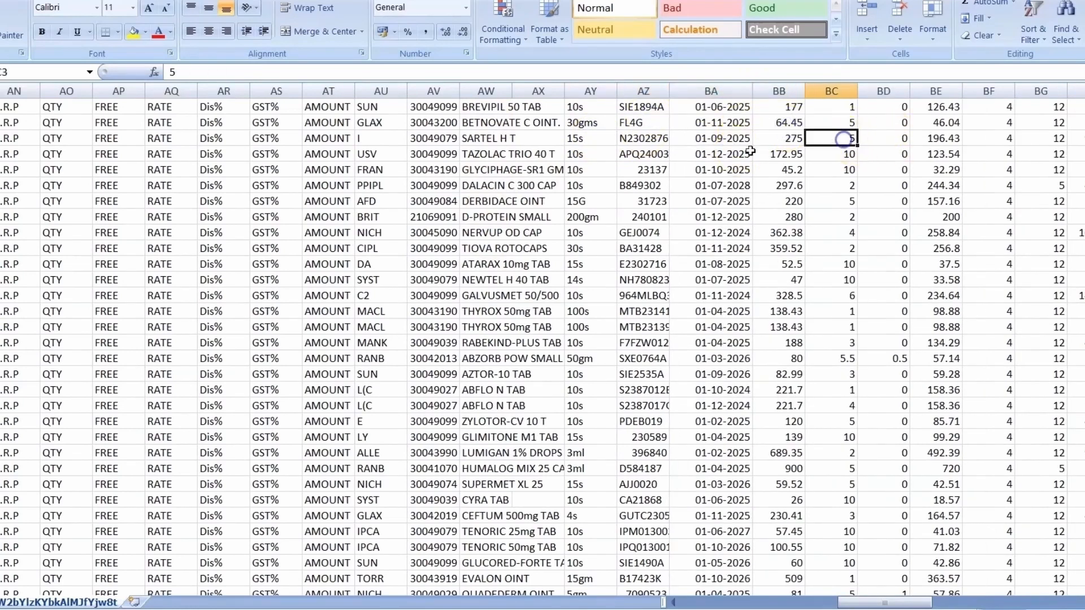
pyautogui.click(513, 184)
# Step: Switch back to Chrome in full-screen view and bring up the localwell Add Purchase page
pyautogui.click(360, 596)
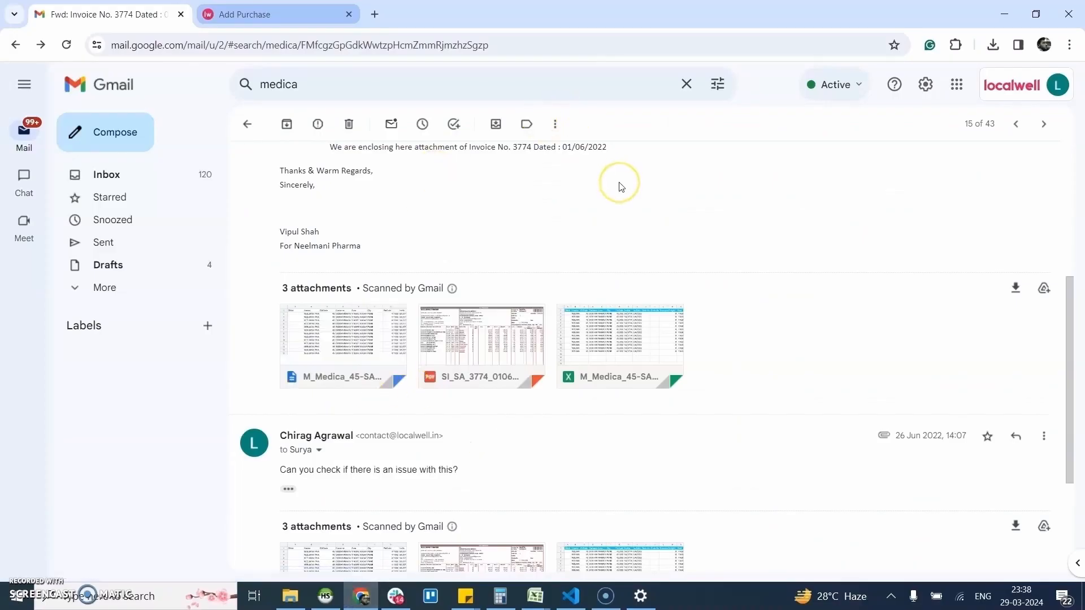
pyautogui.press('F11')
pyautogui.hotkey('ctrl', 'Tab')
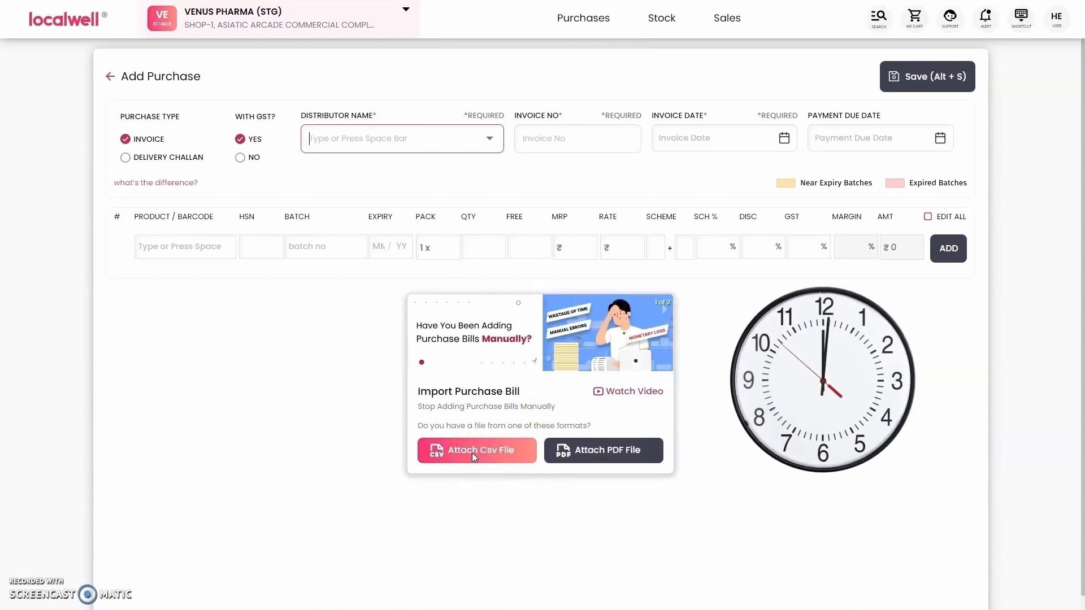
# Step: Set the purchase's distributor to Neelmani Pharma in the Pune district
pyautogui.click(359, 140)
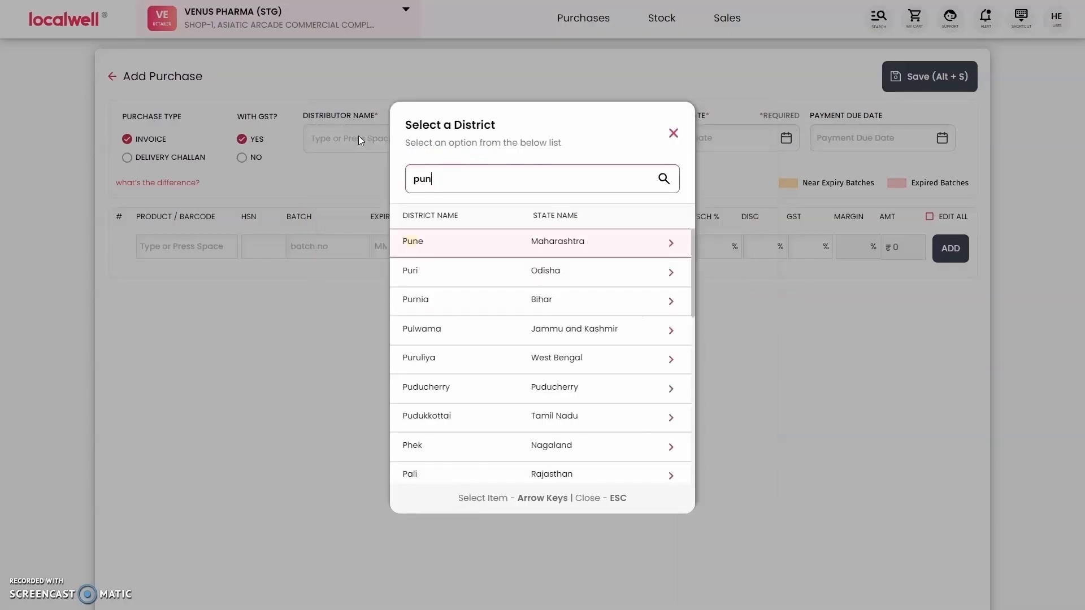
pyautogui.press('Return')
pyautogui.write('neela')
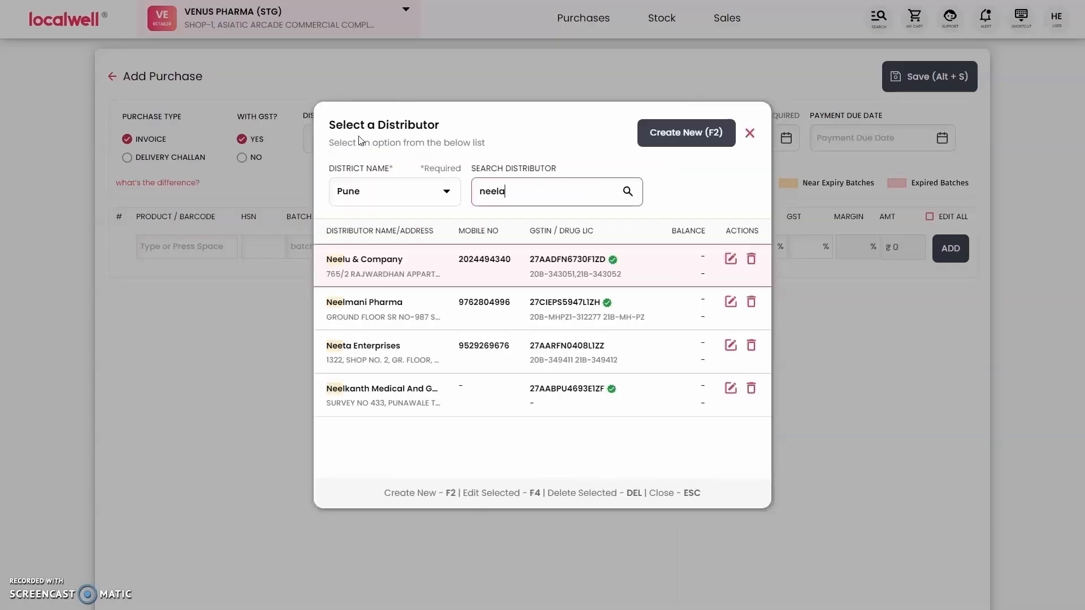
pyautogui.press('Return')
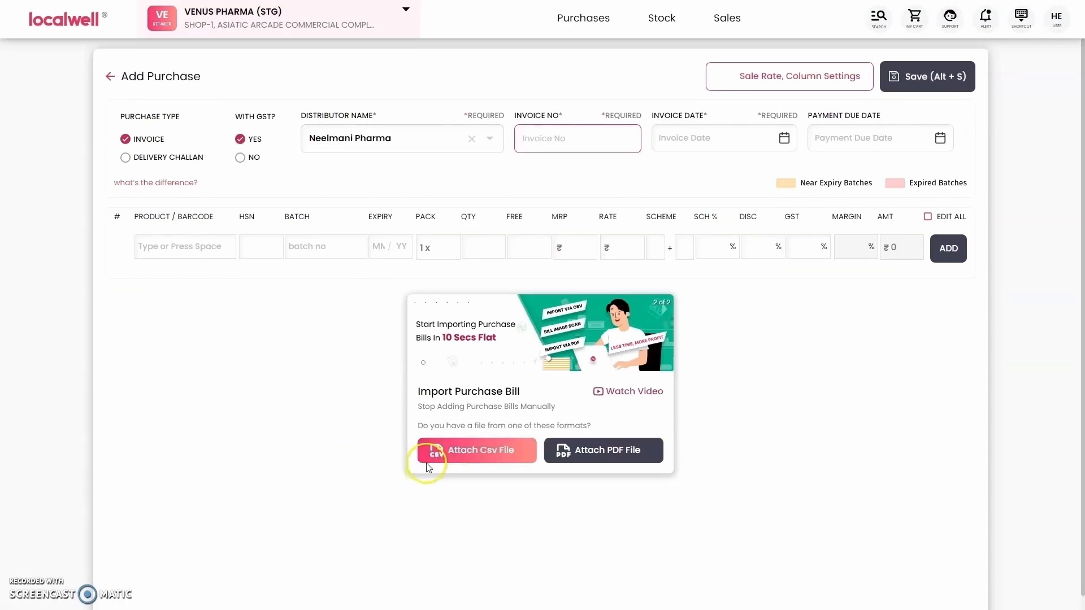
pyautogui.click(455, 454)
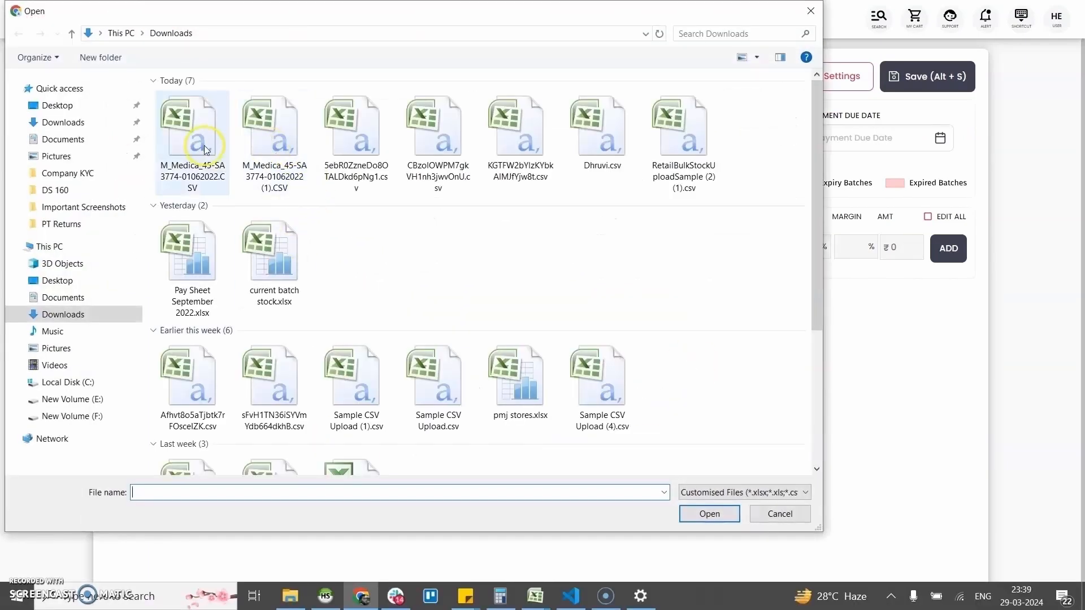
pyautogui.doubleClick(288, 177)
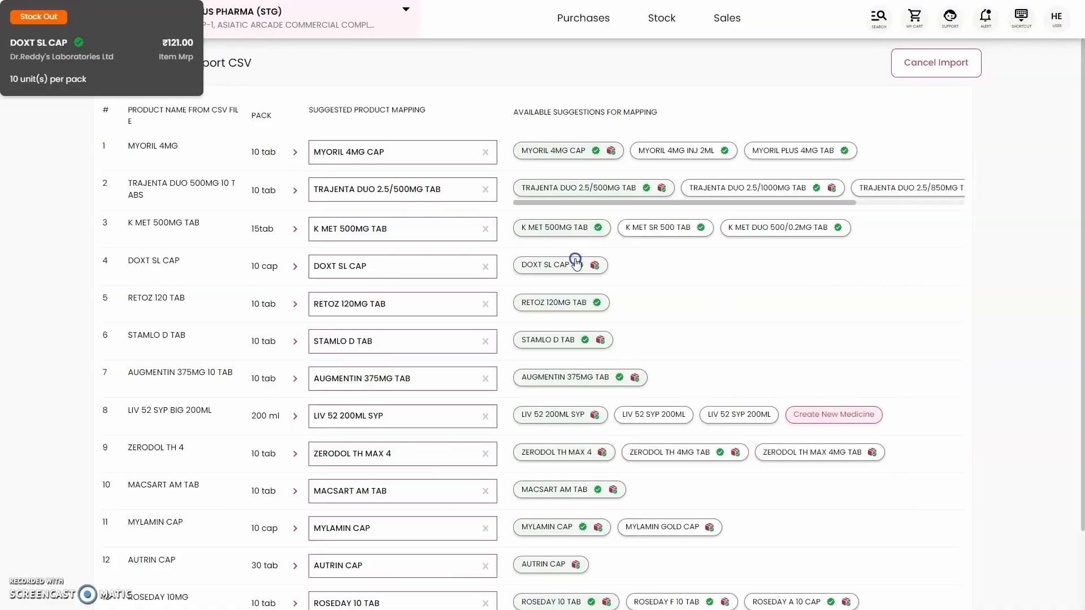
# Step: Review the suggested product mappings for the CSV items, comparing the stock, MRP and pack details of the MYORIL 4MG suggestions
pyautogui.scroll(-2, 164, 497)
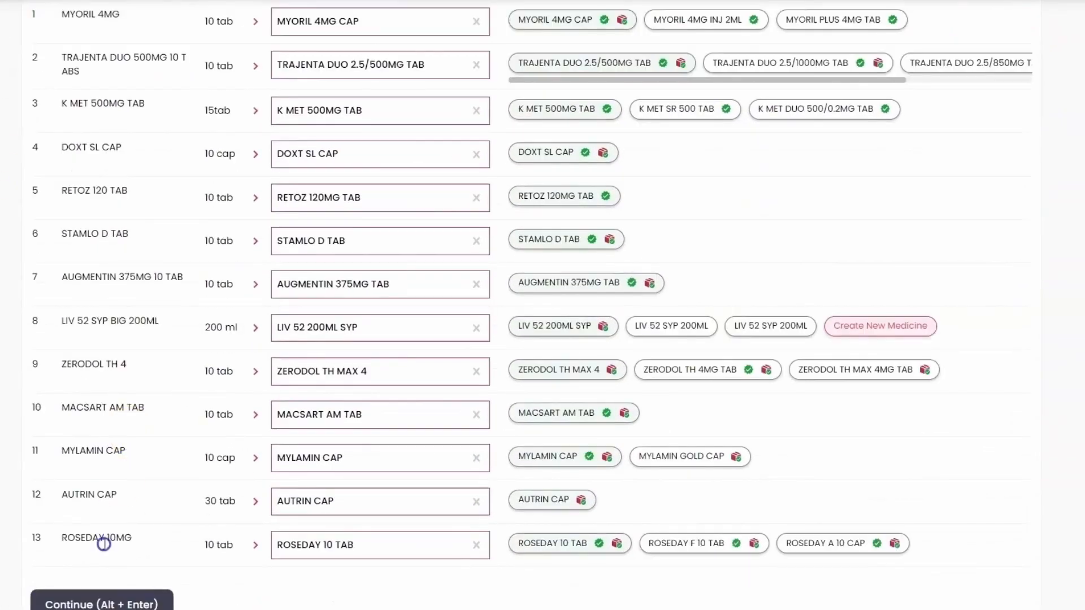
pyautogui.scroll(2, 103, 544)
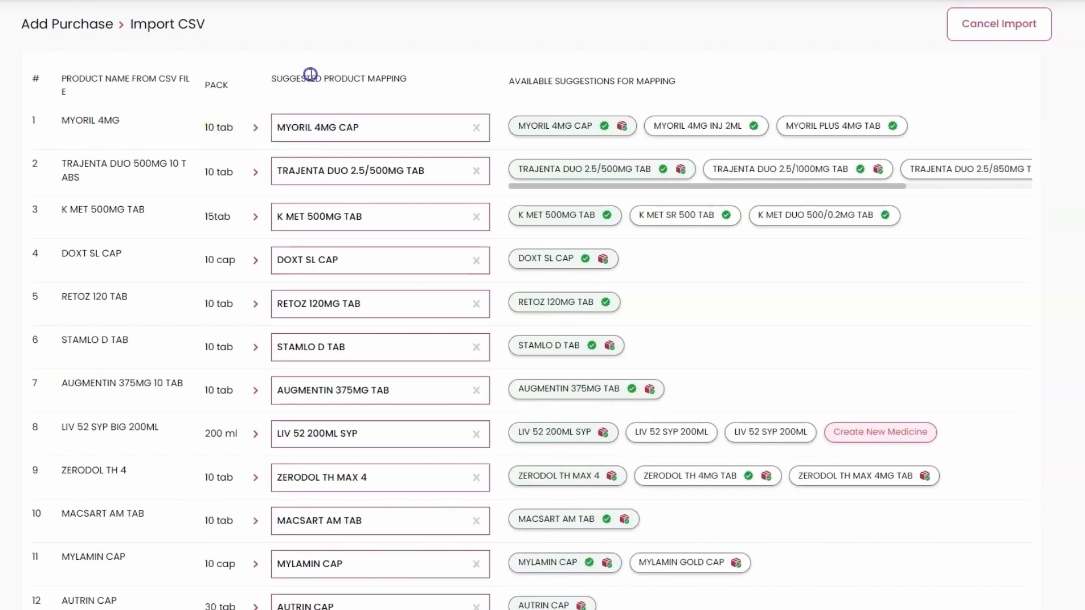
pyautogui.scroll(-2, 315, 492)
pyautogui.scroll(2, 337, 424)
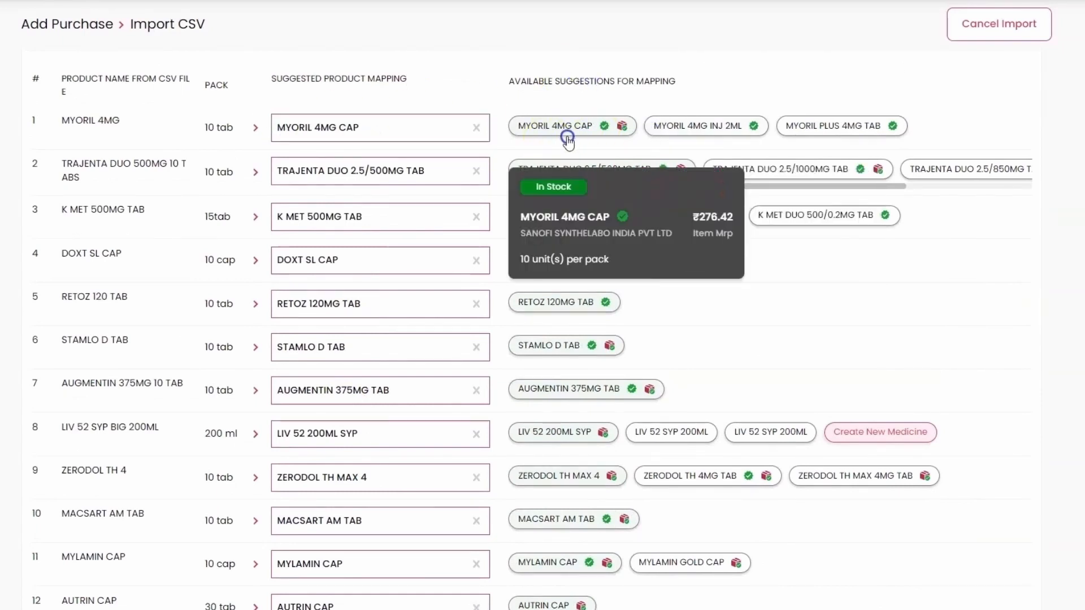
pyautogui.moveTo(819, 141)
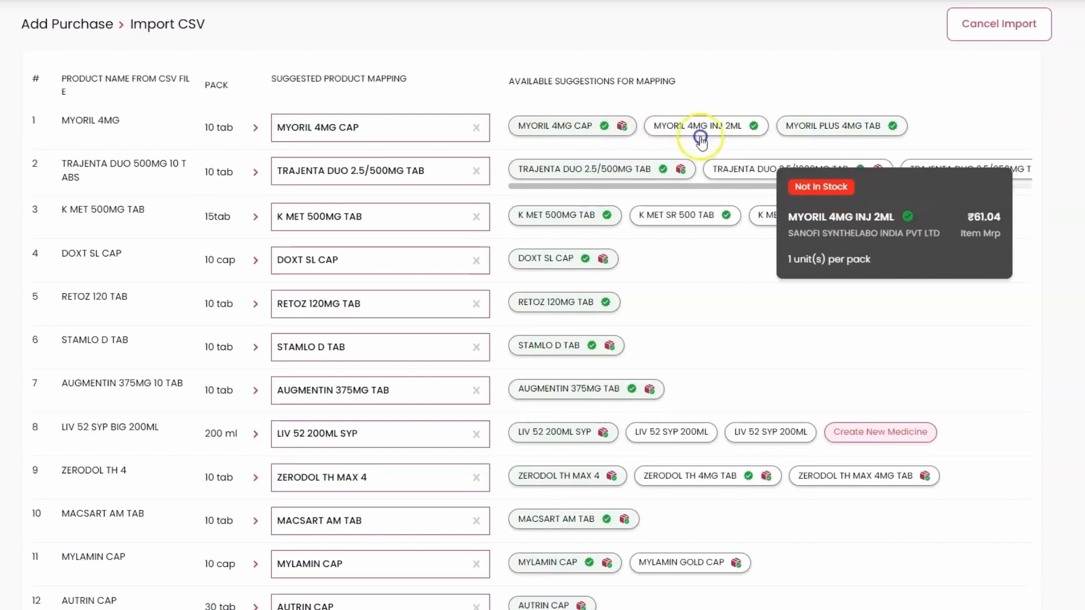
pyautogui.moveTo(623, 141)
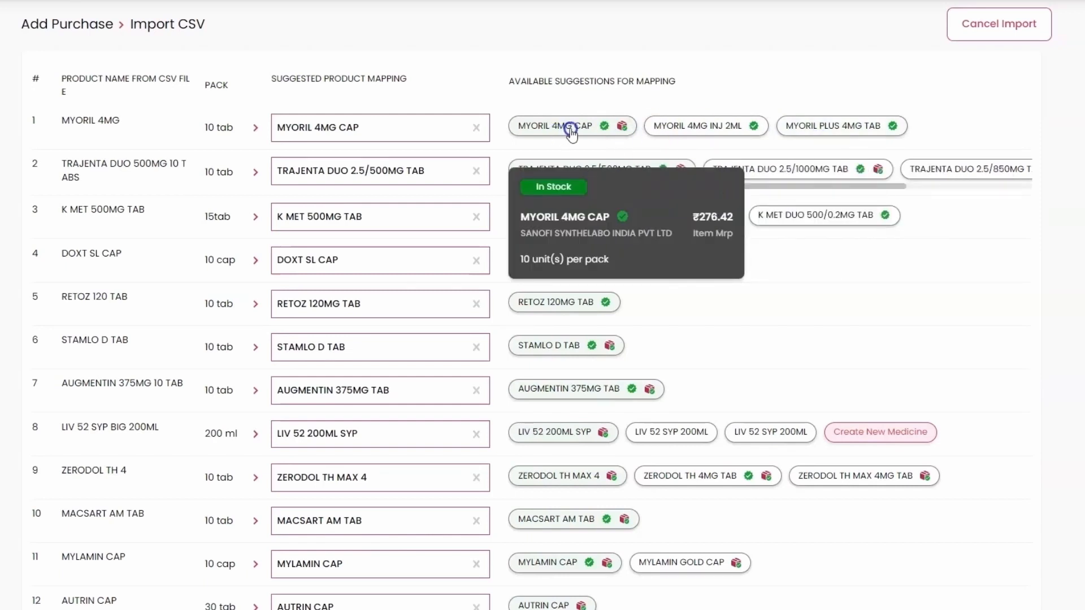
pyautogui.moveTo(699, 133)
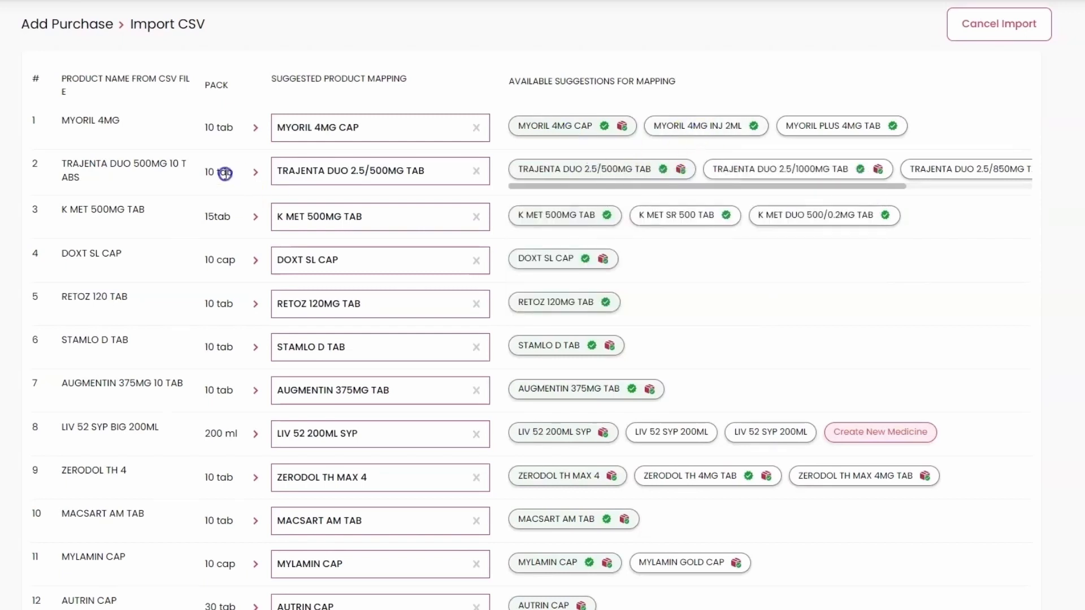
# Step: Accept the suggested mappings for all CSV products through ROSEDAY 10MG and continue the import
pyautogui.scroll(-3, 260, 102)
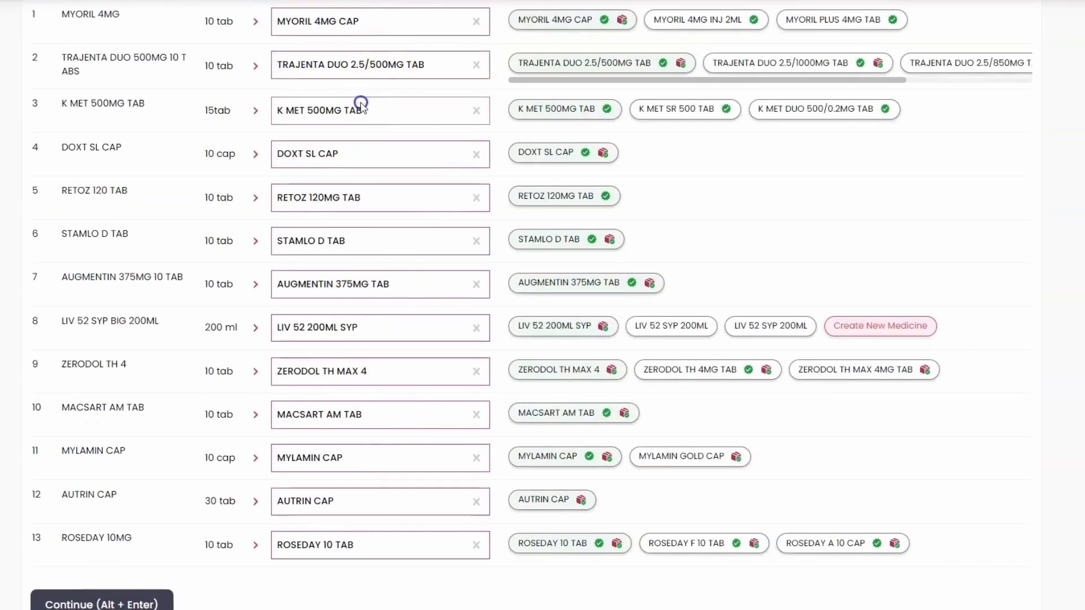
pyautogui.click(334, 541)
pyautogui.scroll(-1, 77, 579)
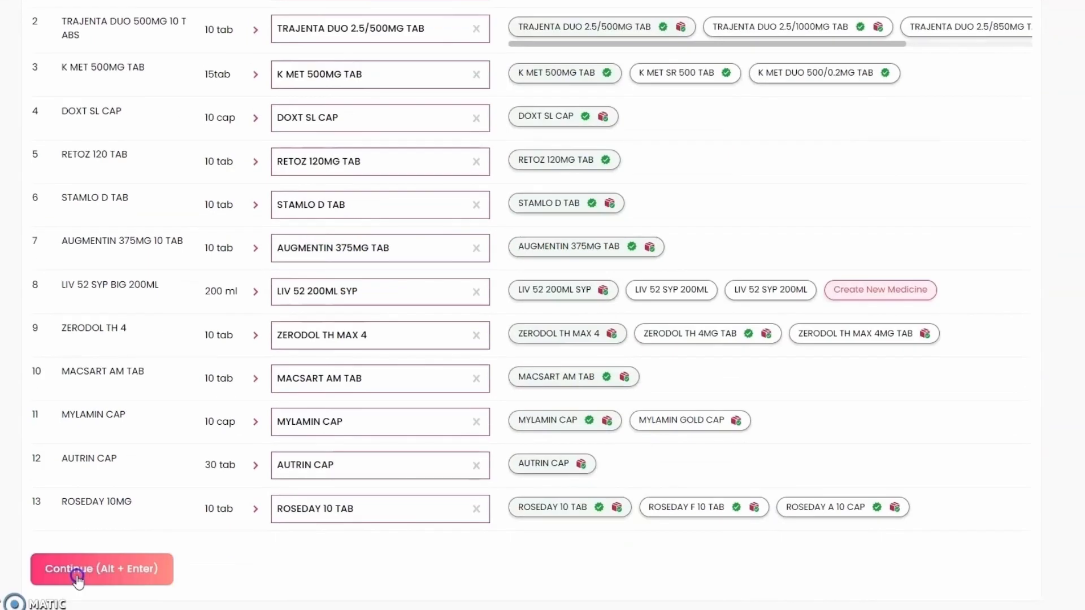
pyautogui.click(90, 572)
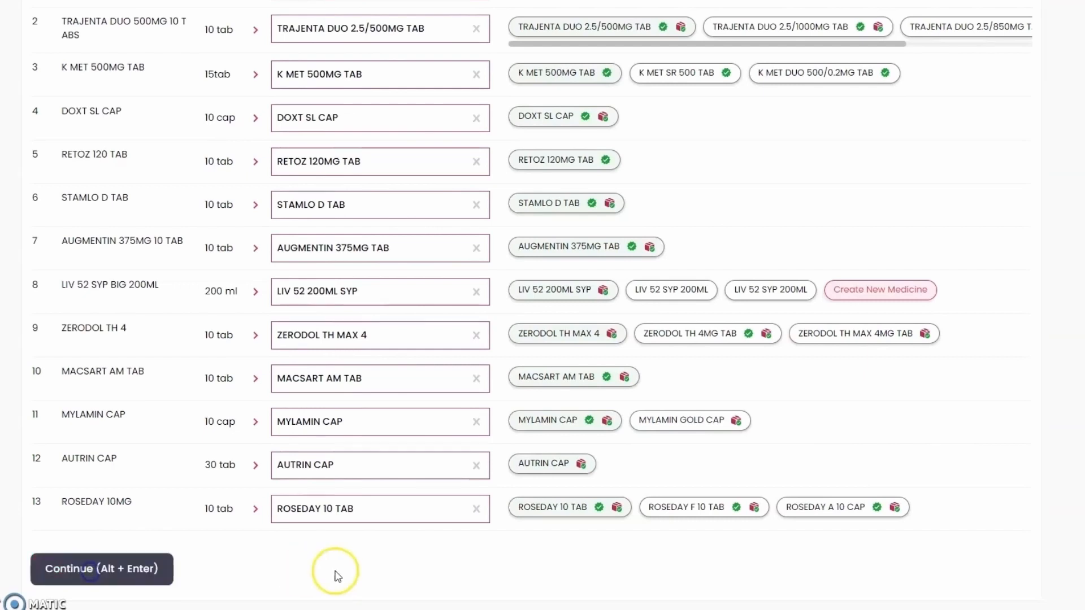
# Step: Review the imported purchase items, checking the margin of MYORIL 4MG CAP and the highlighted expiry dates against the batch legend
pyautogui.scroll(-3, 536, 343)
pyautogui.scroll(2, 498, 339)
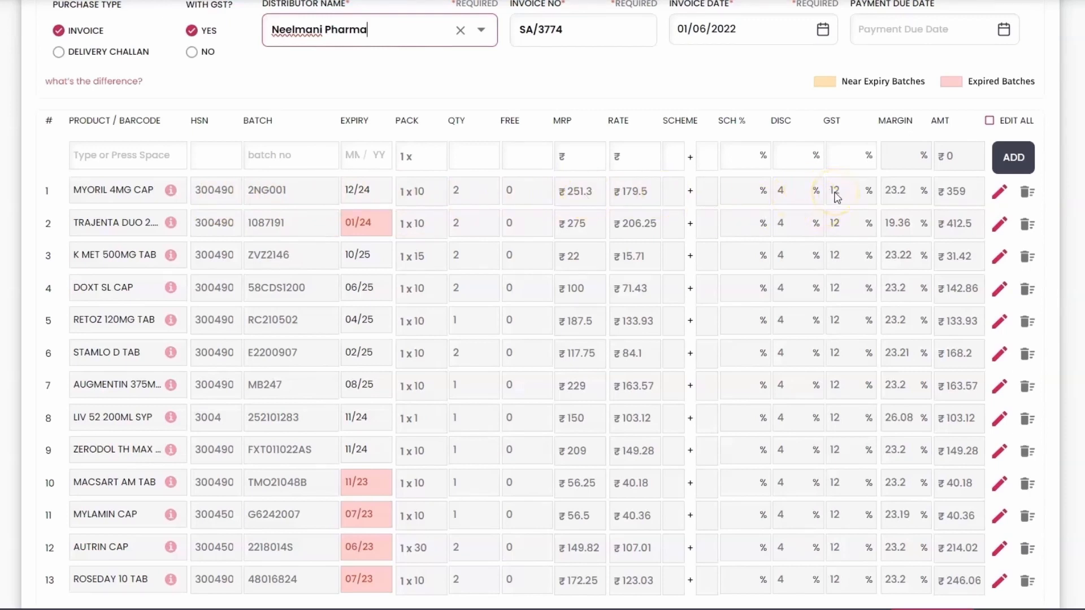
pyautogui.click(894, 193)
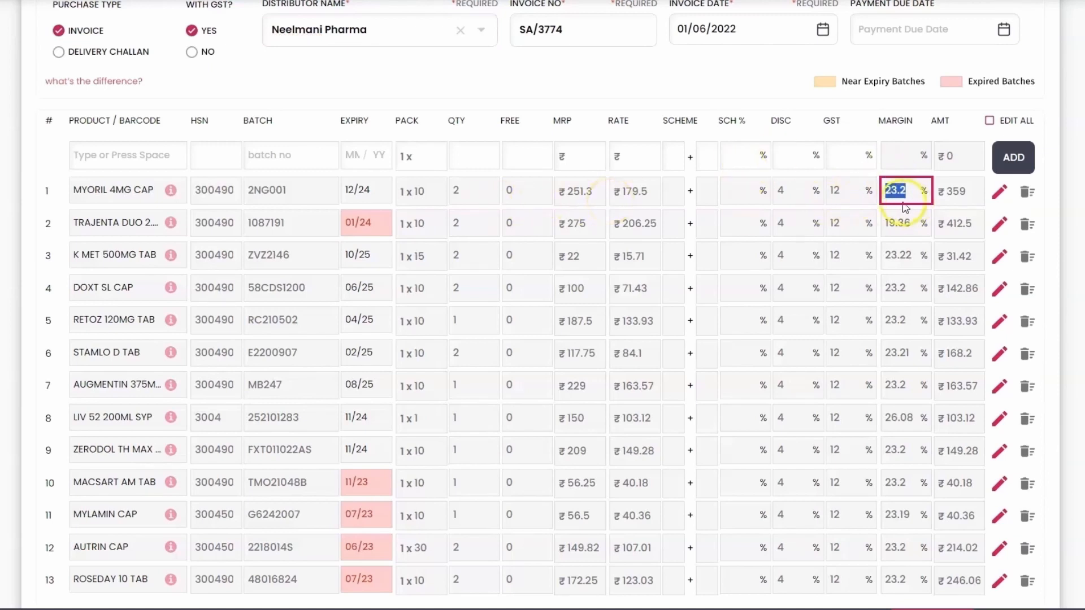
pyautogui.click(360, 239)
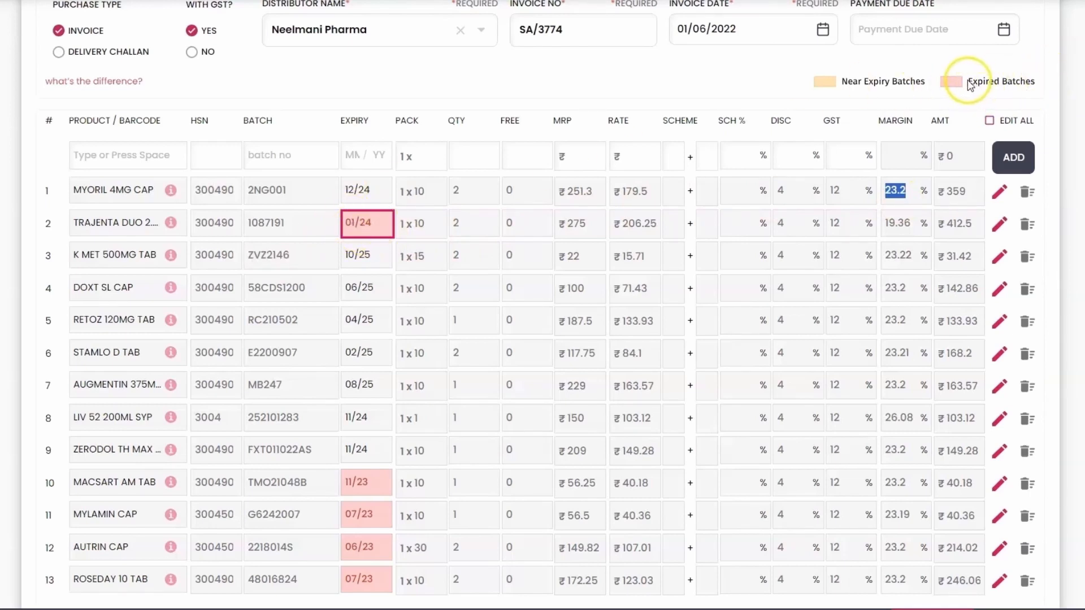
pyautogui.scroll(-4, 339, 238)
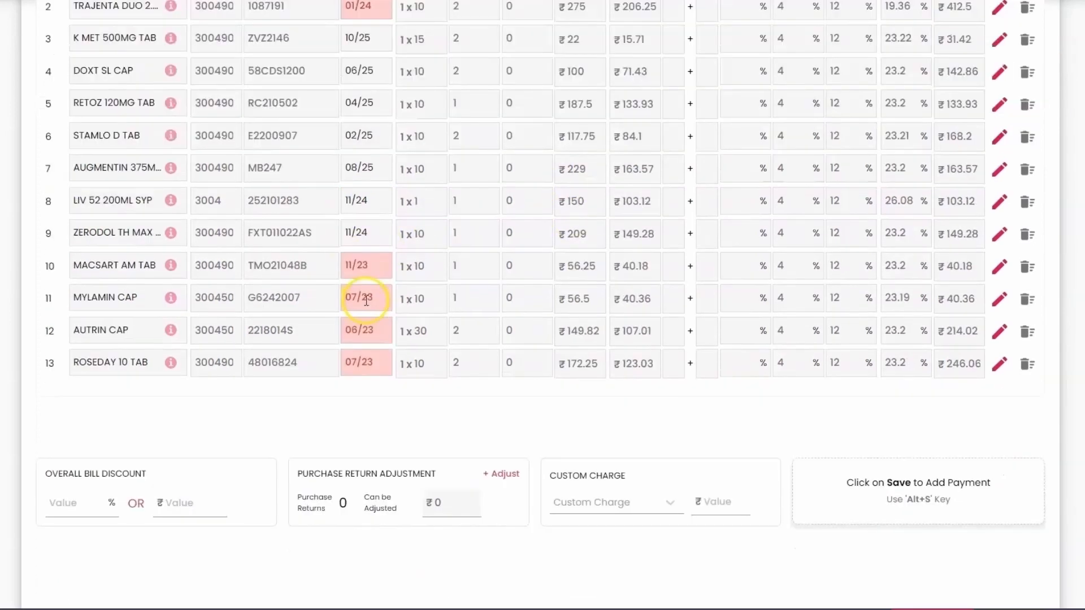
pyautogui.scroll(5, 495, 339)
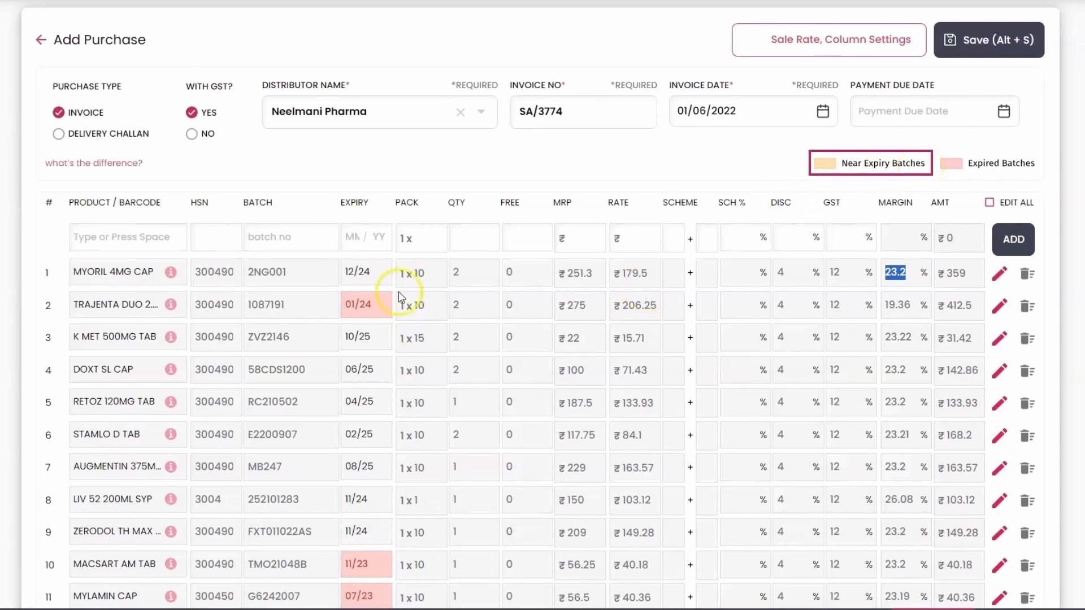
# Step: Set the purchase entry's near-expiry display to < 12 months and save the setting for the distributor
pyautogui.scroll(-1, 398, 297)
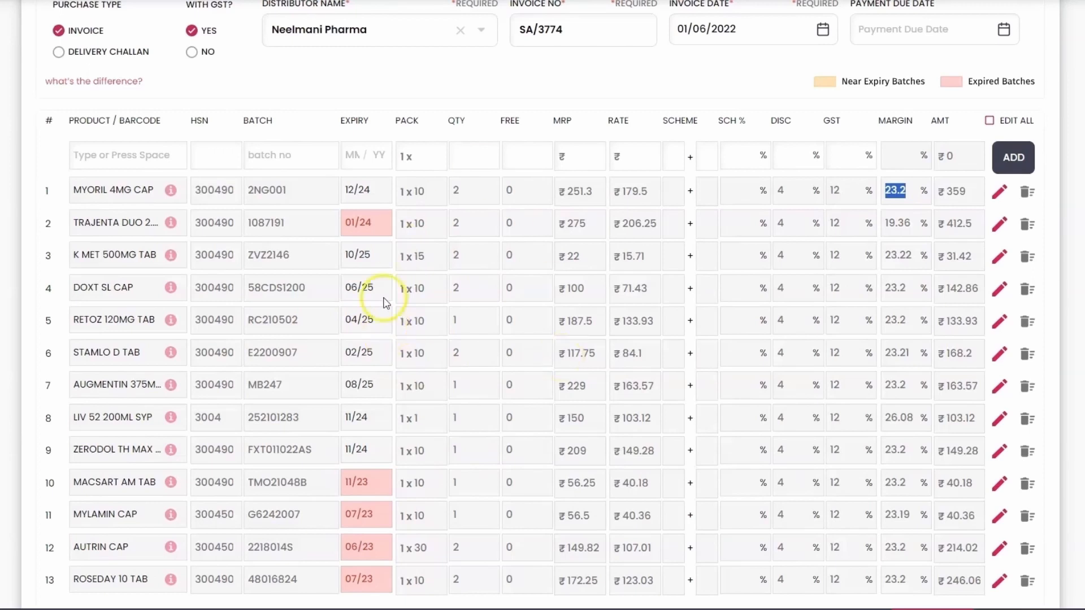
pyautogui.click(836, 45)
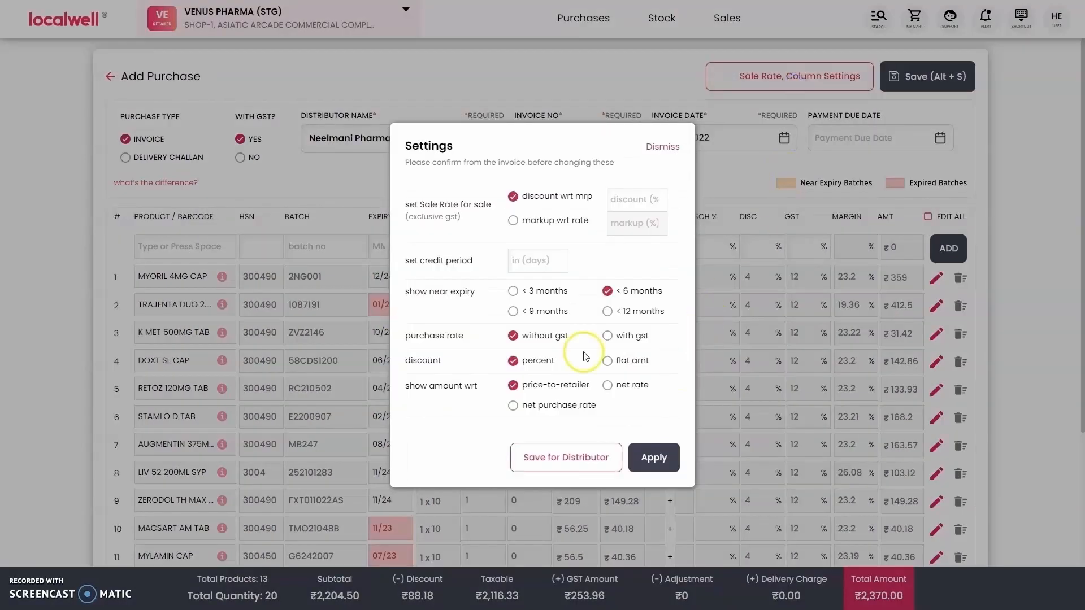
pyautogui.moveTo(402, 291); pyautogui.dragTo(462, 295)
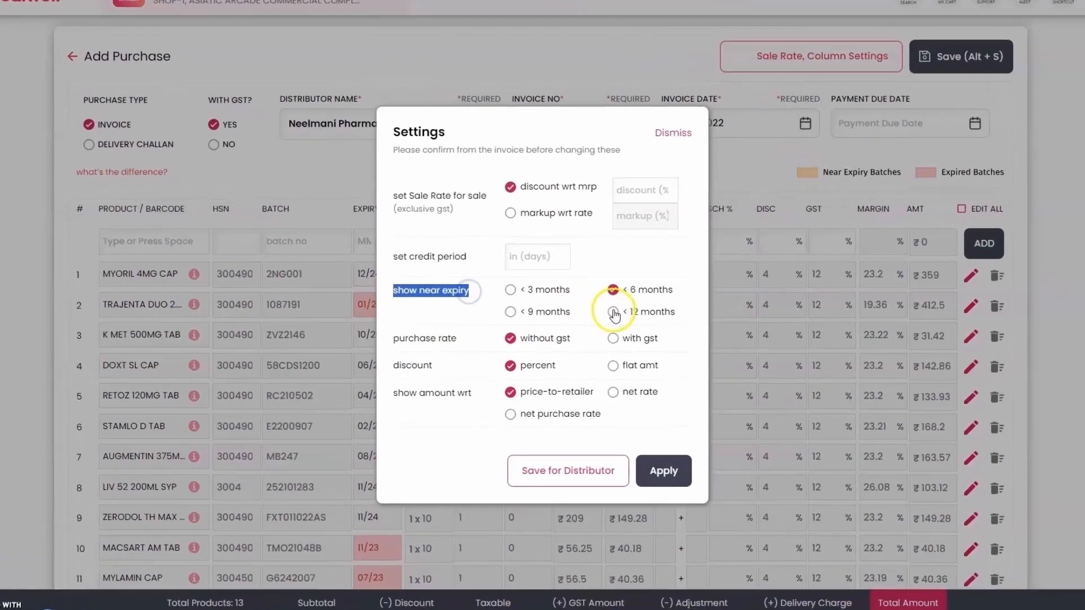
pyautogui.click(607, 310)
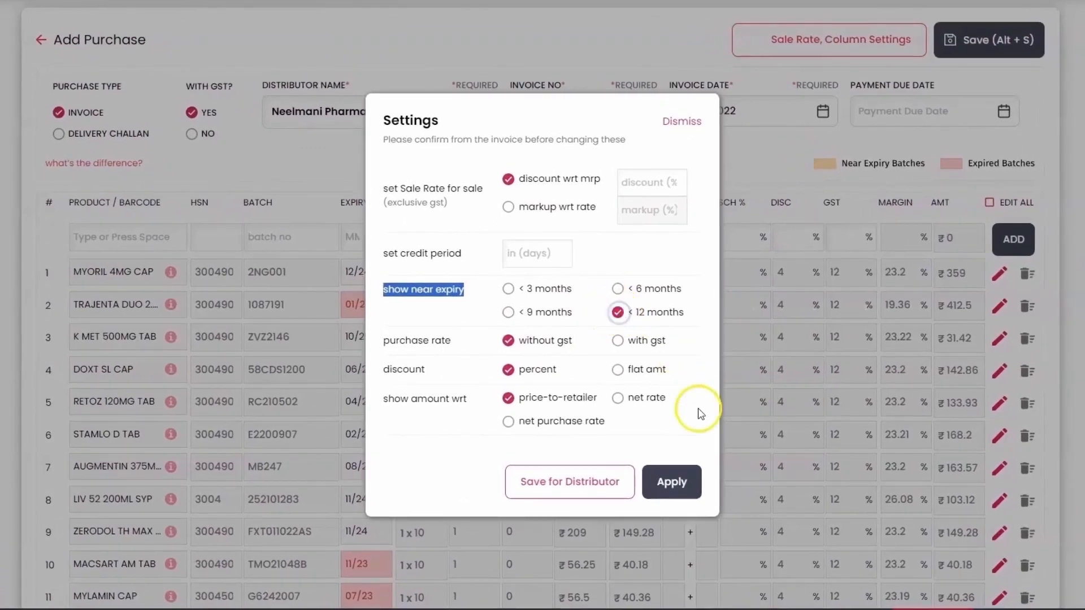
pyautogui.click(588, 483)
# Step: Examine the expiry dates of all purchase items against the near-expiry and expired batch colour legend
pyautogui.scroll(-3, 546, 282)
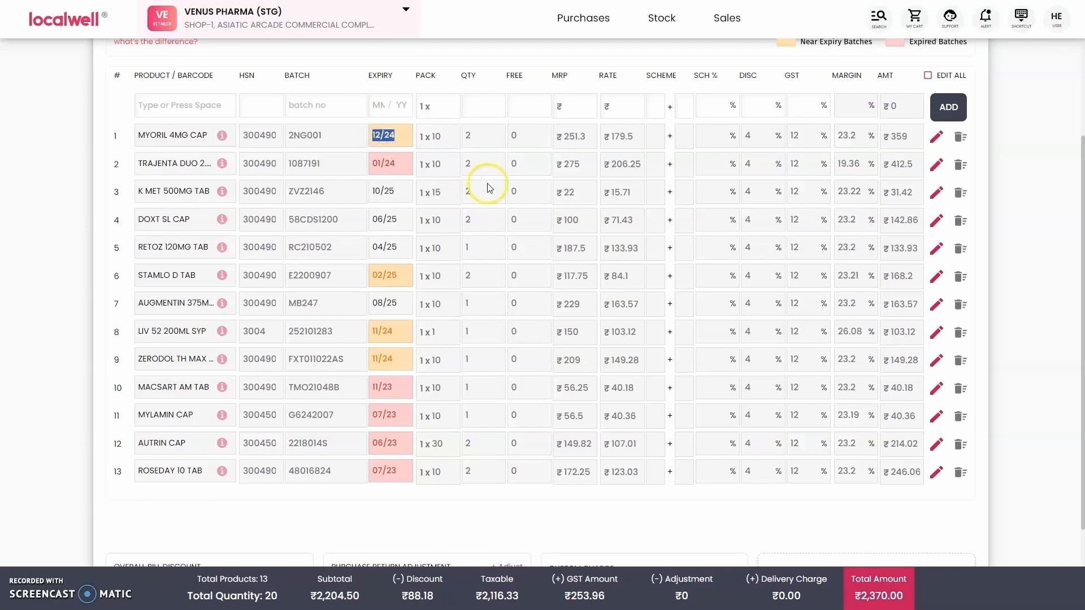
pyautogui.scroll(5, 709, 134)
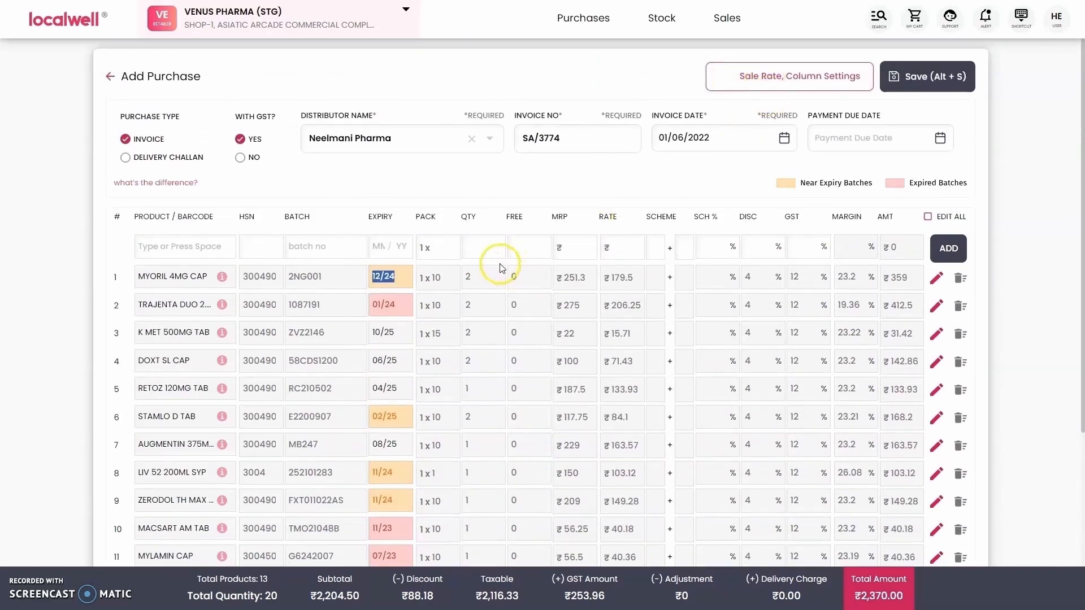
pyautogui.scroll(-1, 533, 201)
pyautogui.click(412, 213)
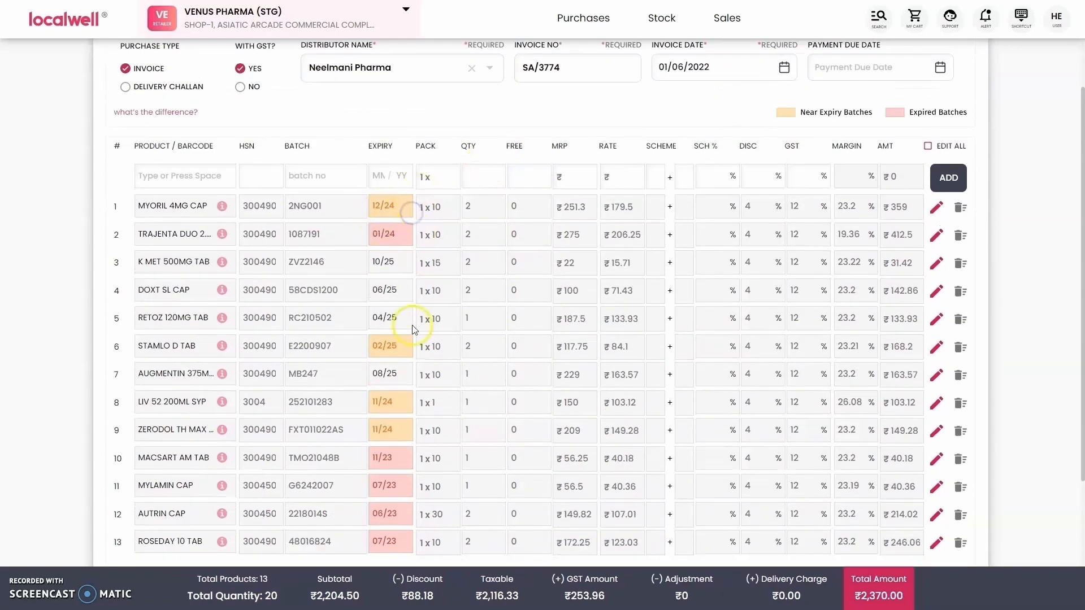
pyautogui.scroll(-1, 393, 439)
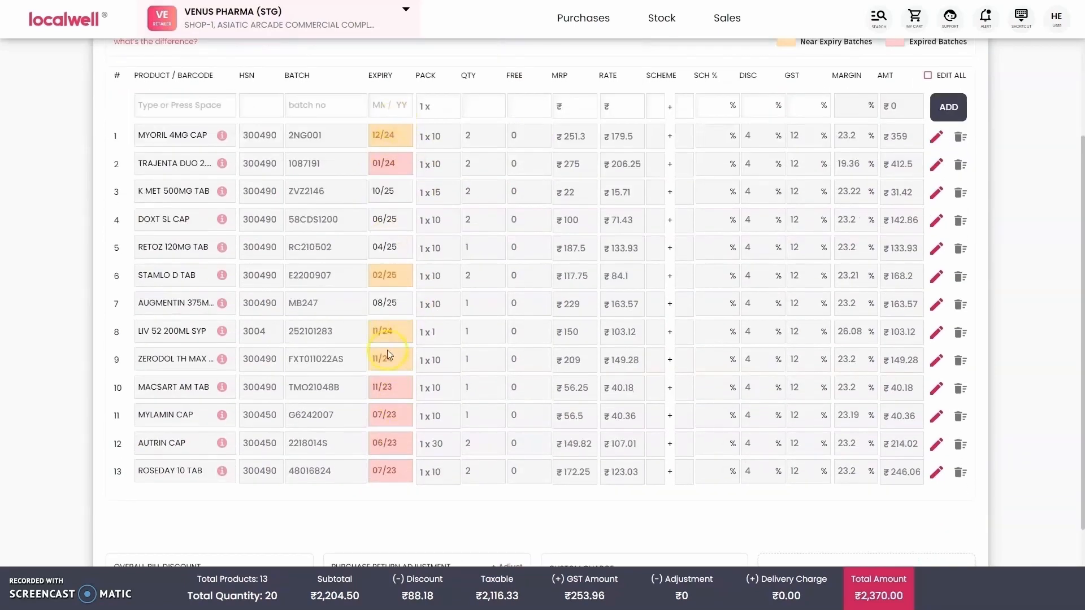
pyautogui.scroll(2, 704, 194)
pyautogui.scroll(-1, 642, 472)
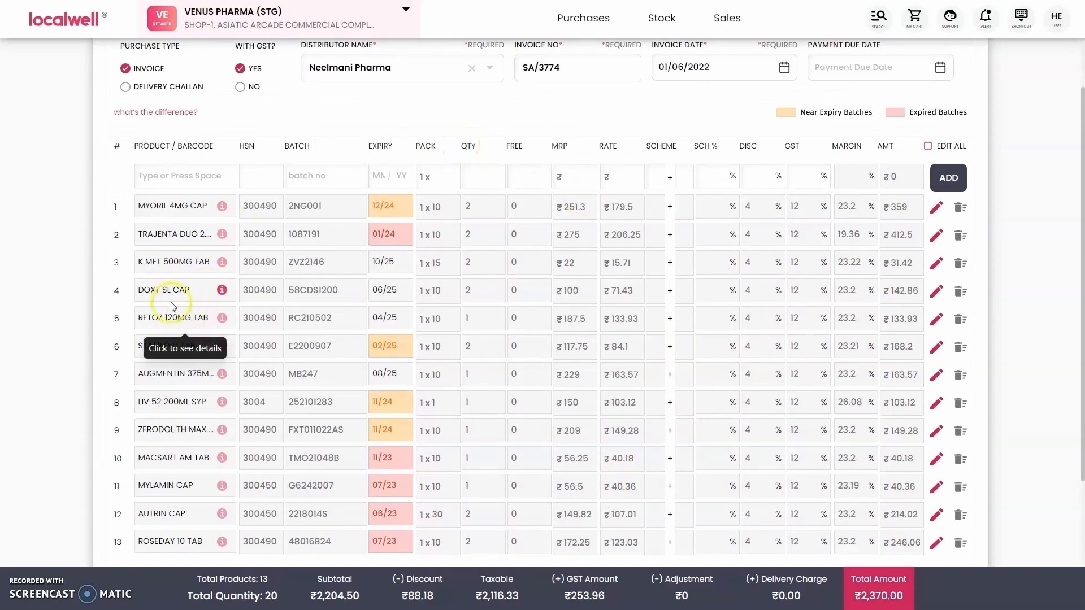
pyautogui.scroll(-2, 565, 356)
pyautogui.scroll(2, 350, 316)
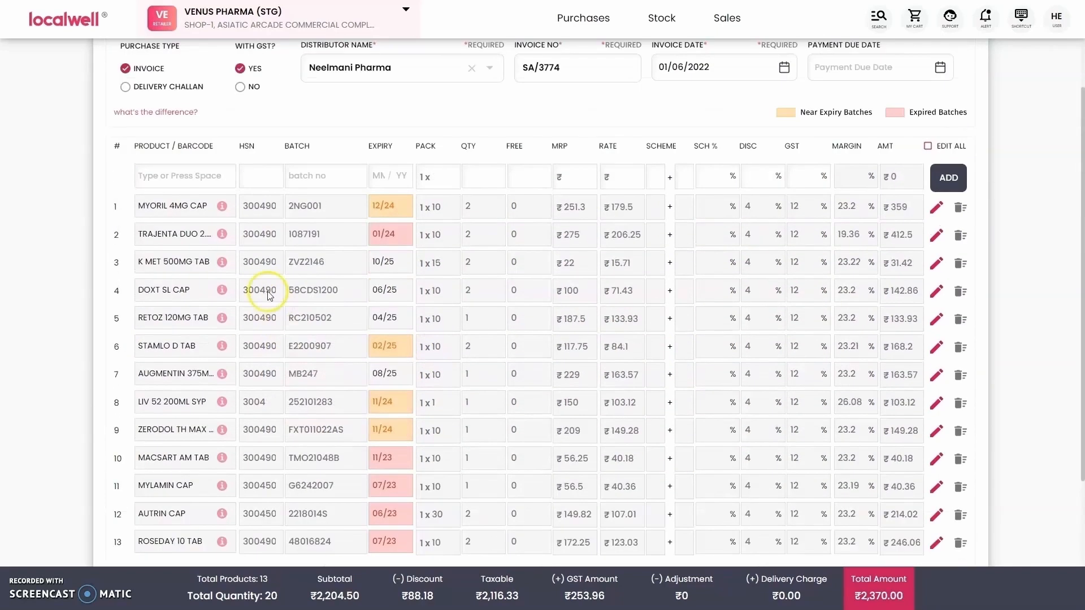
# Step: Open the product details of MYORIL 4MG CAP and check its enlarged image, manufacturer and composition
pyautogui.click(222, 207)
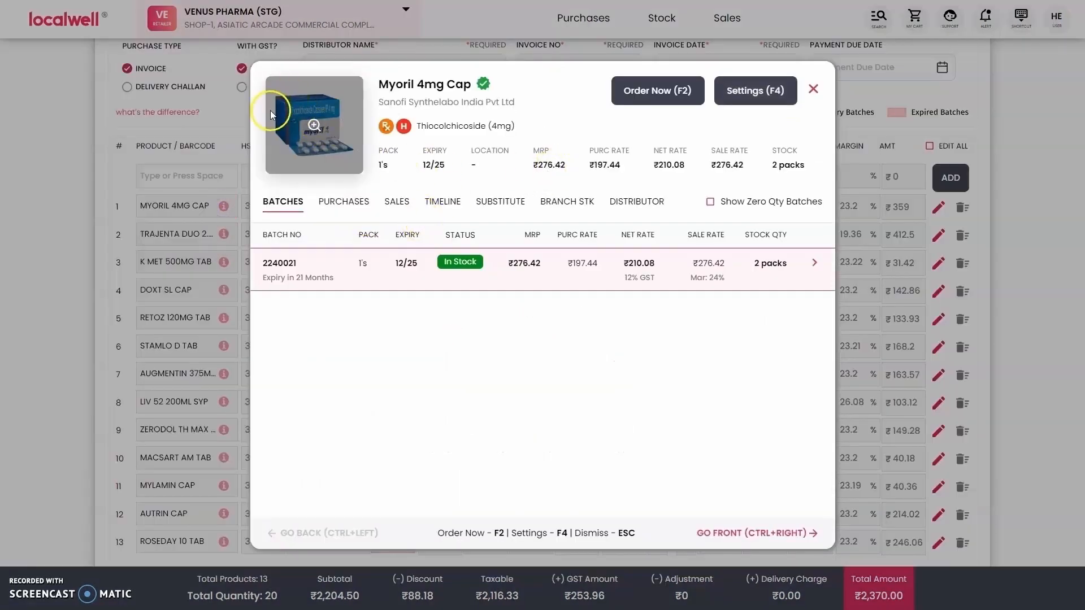
pyautogui.click(323, 126)
pyautogui.click(773, 119)
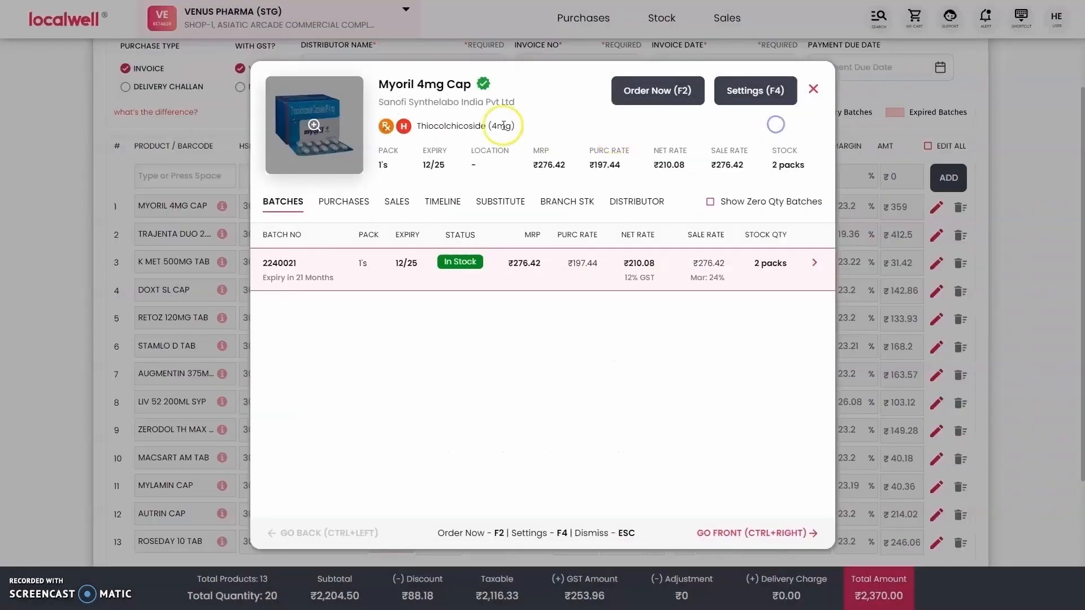
pyautogui.tripleClick(432, 106)
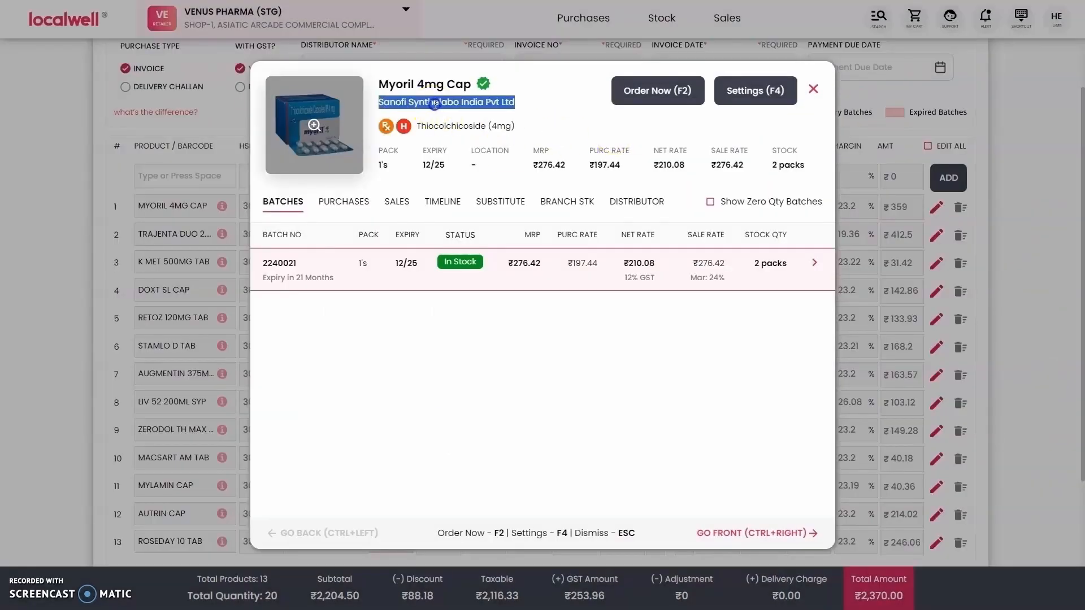
pyautogui.tripleClick(449, 129)
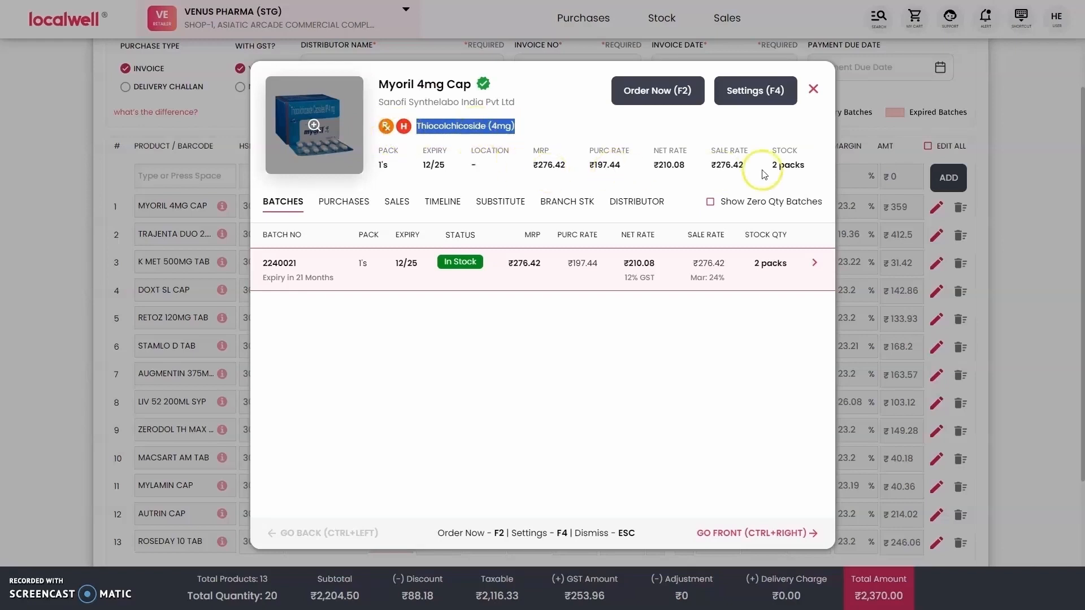
# Step: Review the purchase history of Myoril 4mg Cap by distributor, batch, net rate and margin, plus its available substitutes
pyautogui.click(346, 202)
pyautogui.scroll(-4, 416, 348)
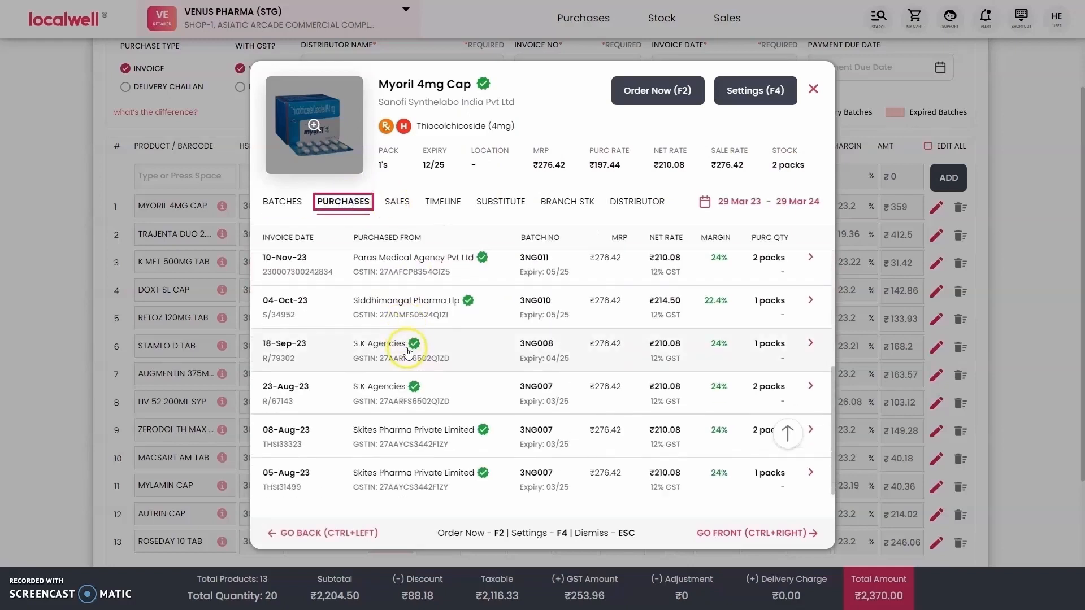
pyautogui.scroll(4, 421, 373)
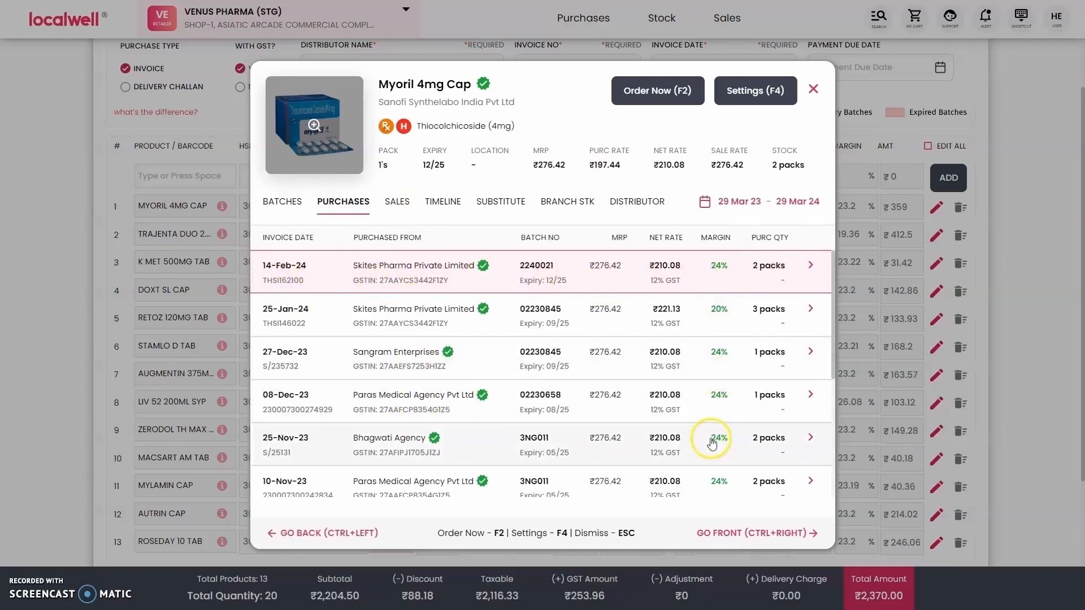
pyautogui.scroll(-3, 715, 439)
pyautogui.scroll(3, 716, 460)
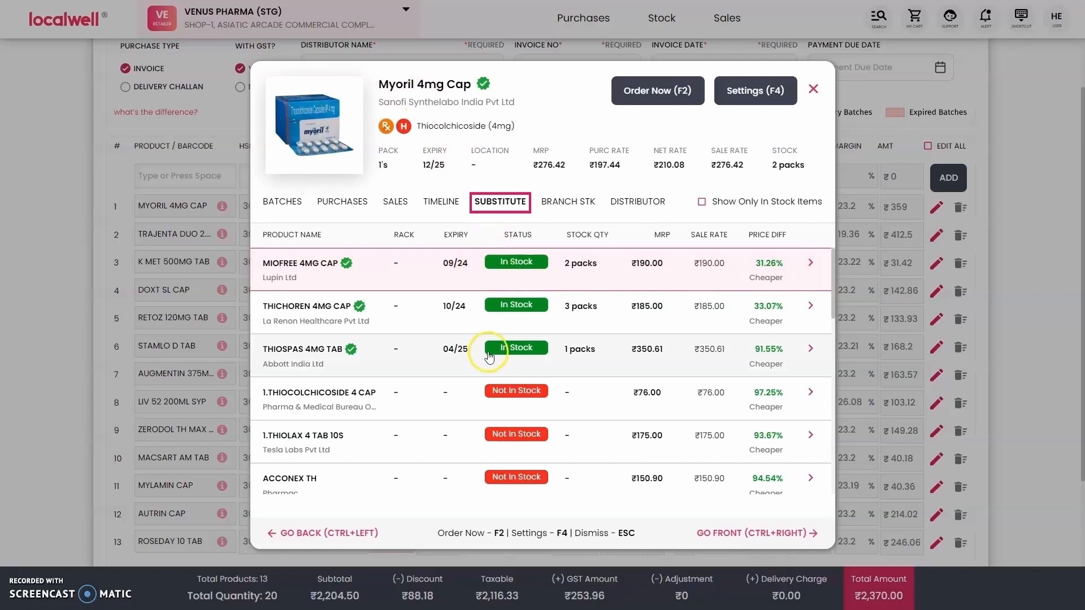
# Step: Check the branch stock of Myoril 4mg Cap and look through the distributors supplying it
pyautogui.click(569, 204)
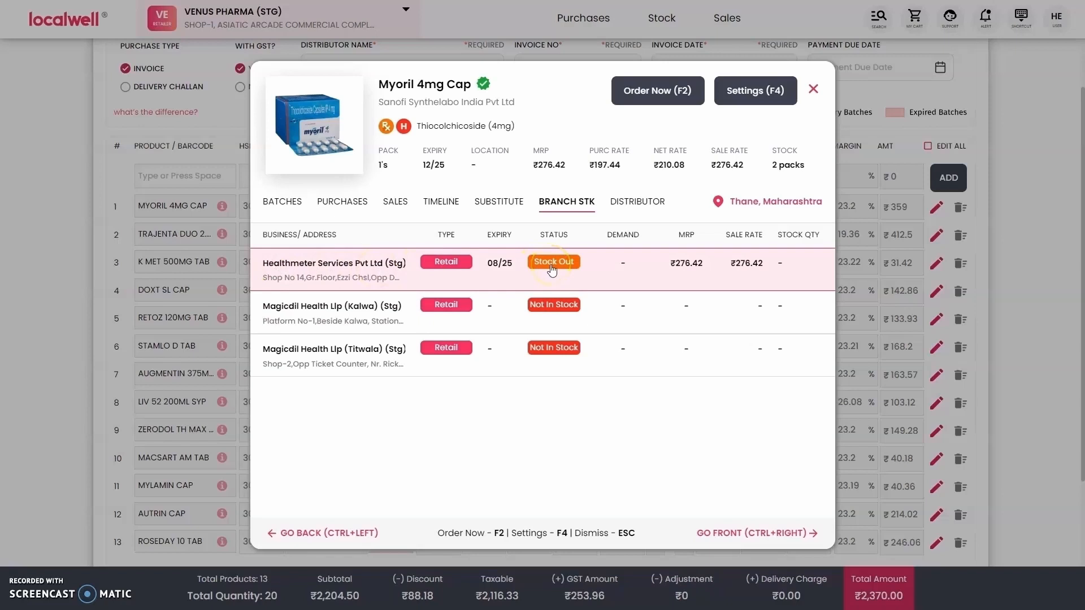
pyautogui.click(632, 203)
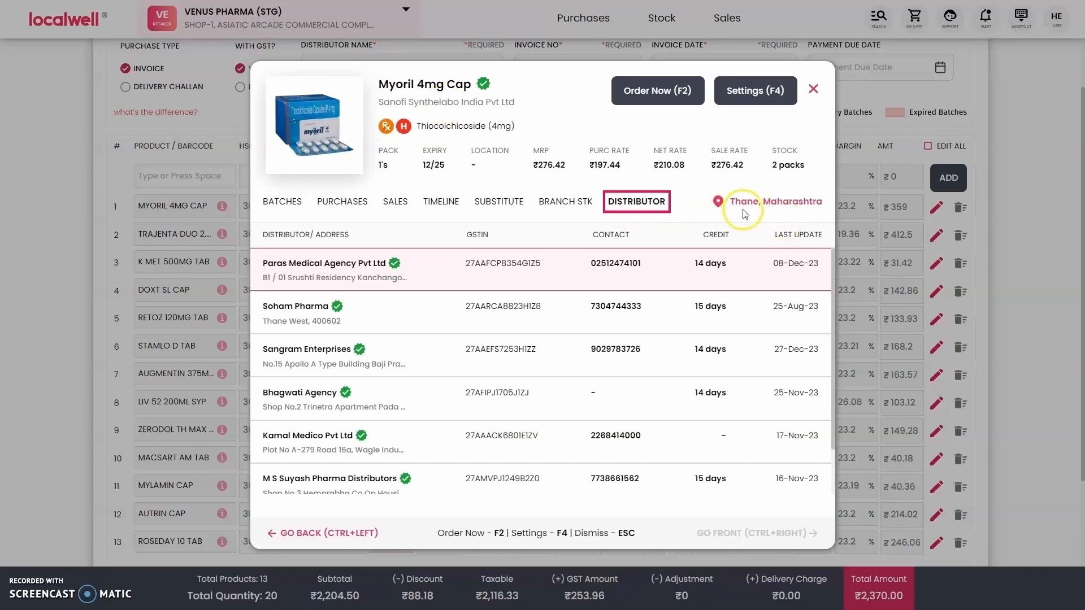
pyautogui.scroll(-1, 395, 344)
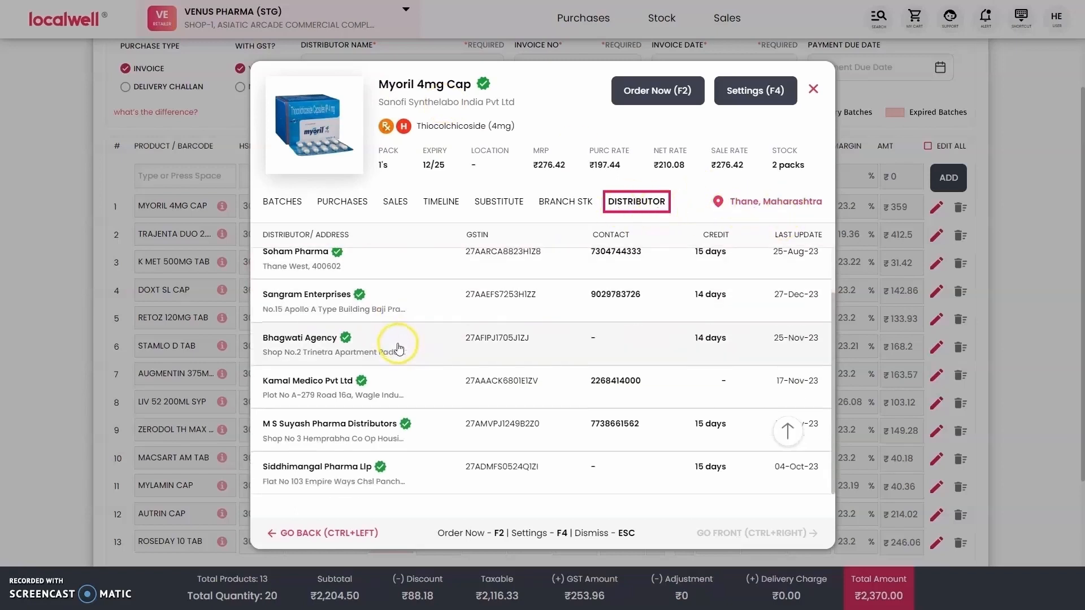
pyautogui.scroll(1, 415, 407)
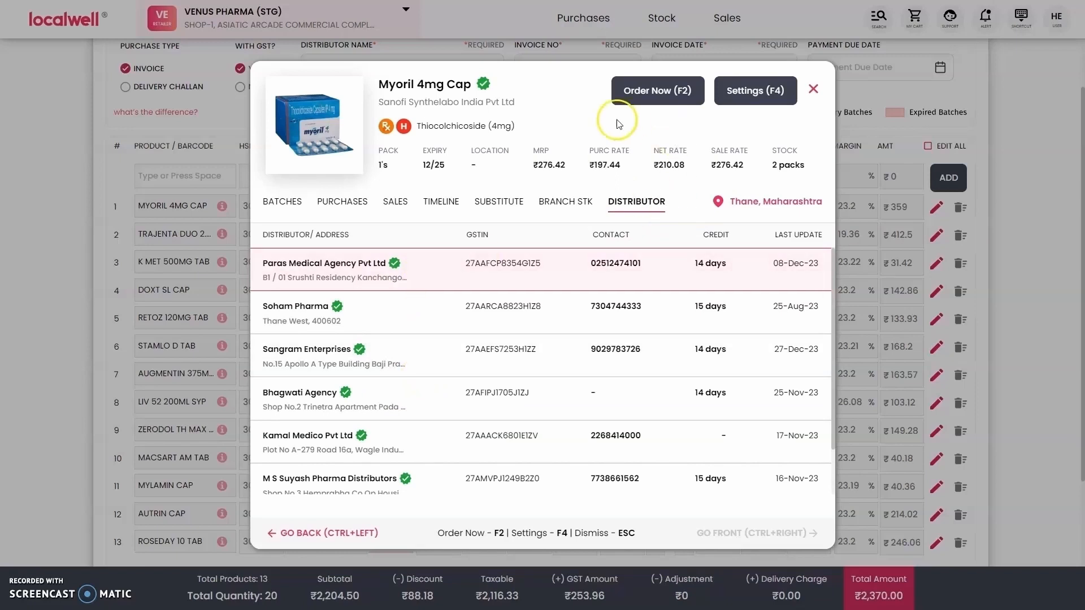
# Step: View the product settings of Myoril 4mg Cap, including barcode and location, and close its details without changes
pyautogui.click(758, 98)
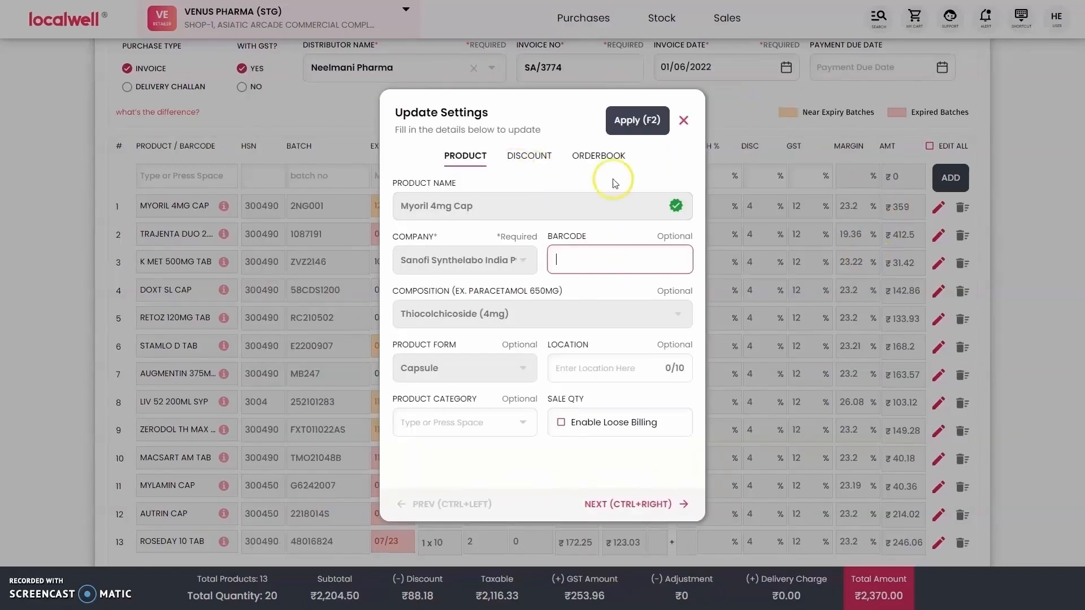
pyautogui.click(565, 367)
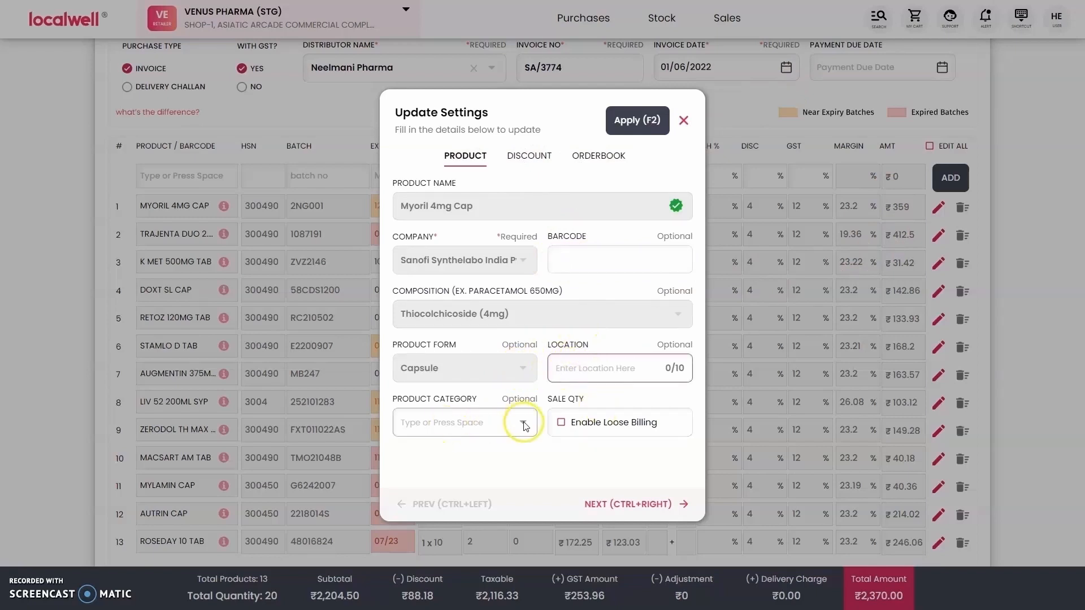
pyautogui.click(683, 120)
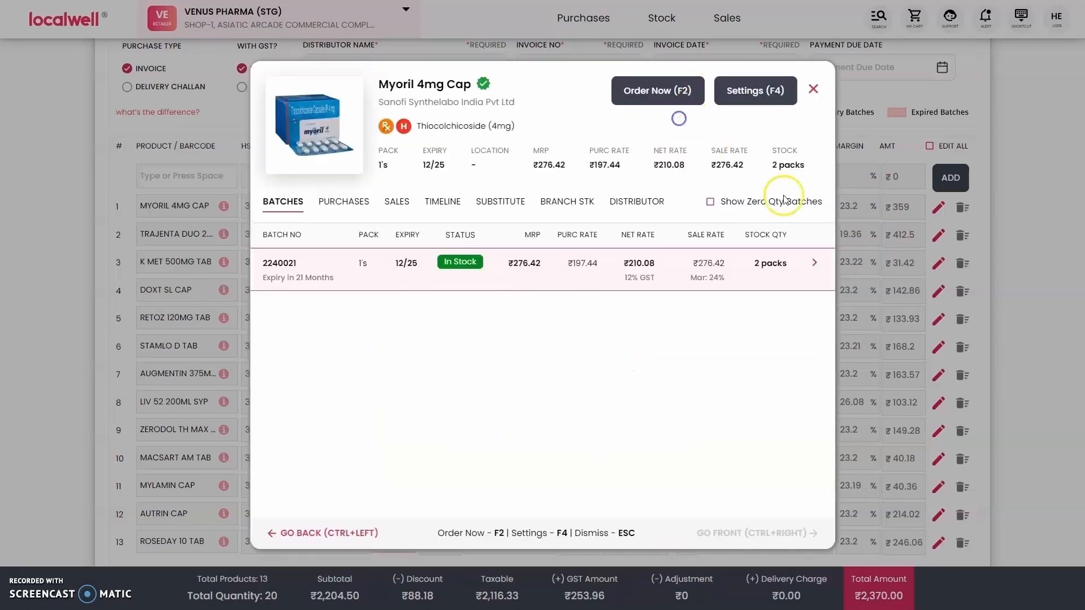
pyautogui.click(813, 89)
pyautogui.scroll(2, 293, 198)
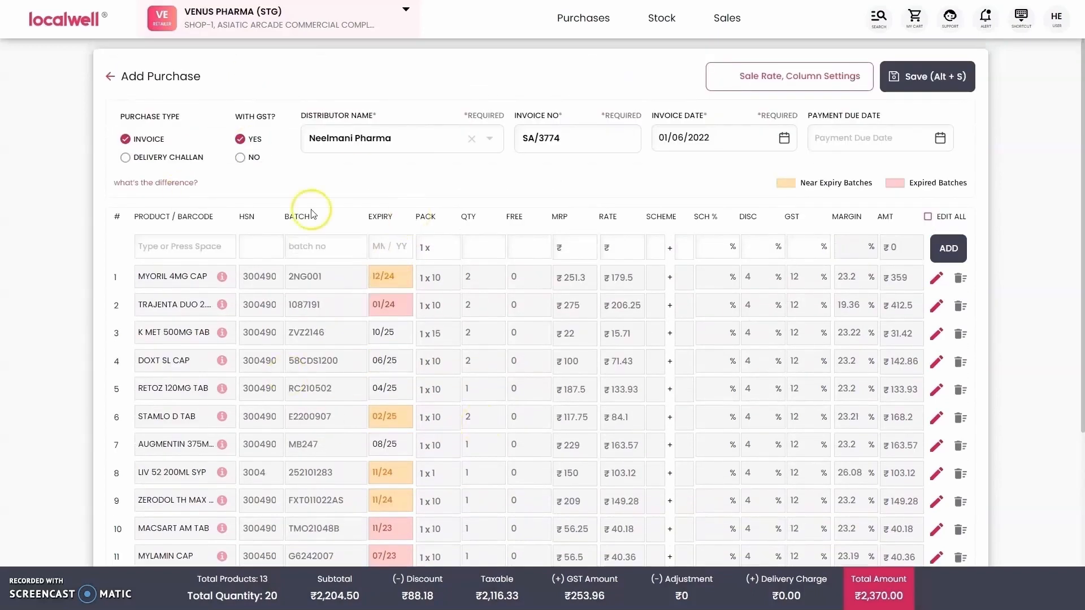
# Step: Switch to Gmail and view the invoice attachment SI_SA_3774_01062022.pdf in the Neelmani Pharma email
pyautogui.click(578, 29)
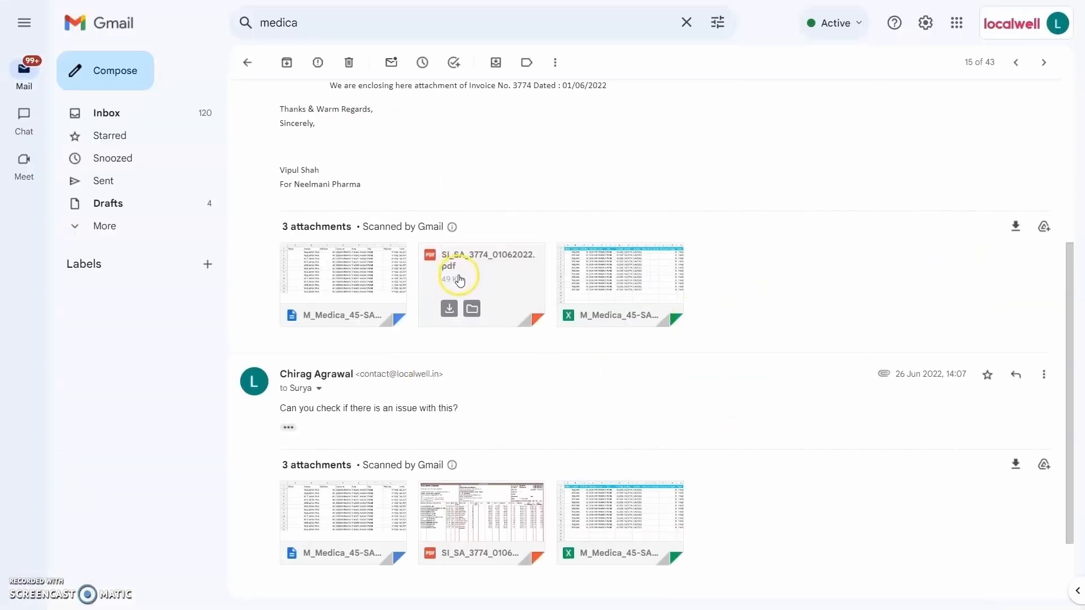
pyautogui.click(468, 272)
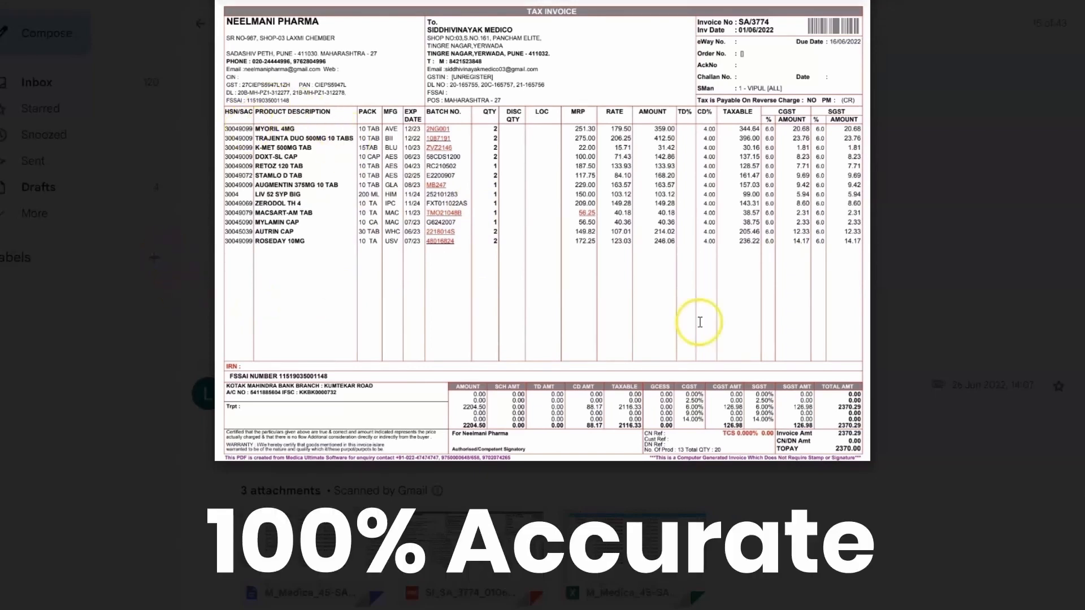
pyautogui.click(906, 93)
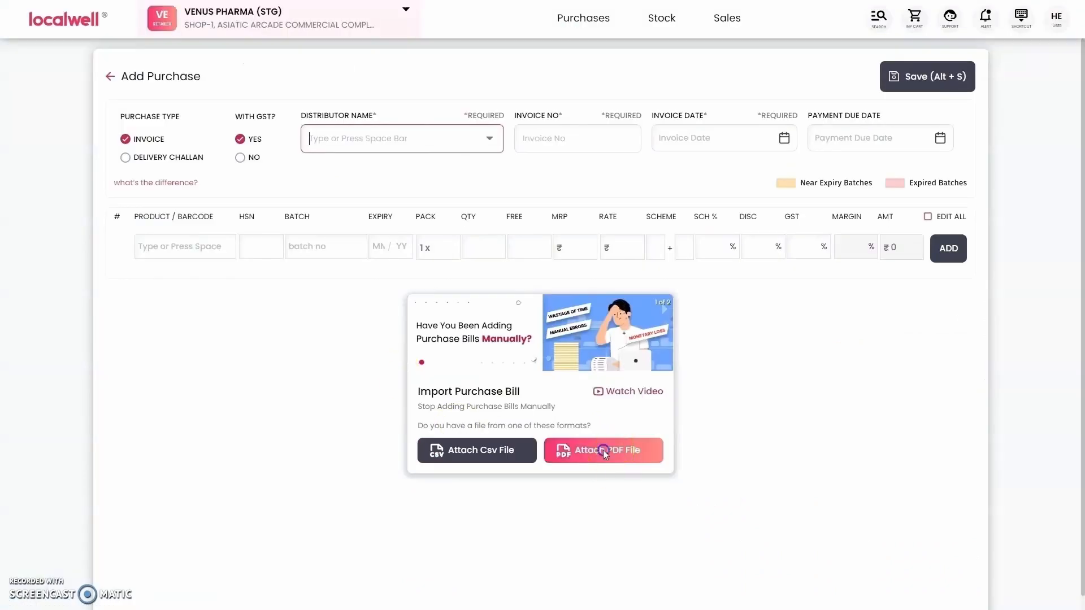
# Step: In localwell, attach SI_SA_3774_01062022.pdf from Downloads to a new purchase and continue the import with the suggested product mappings
pyautogui.click(603, 451)
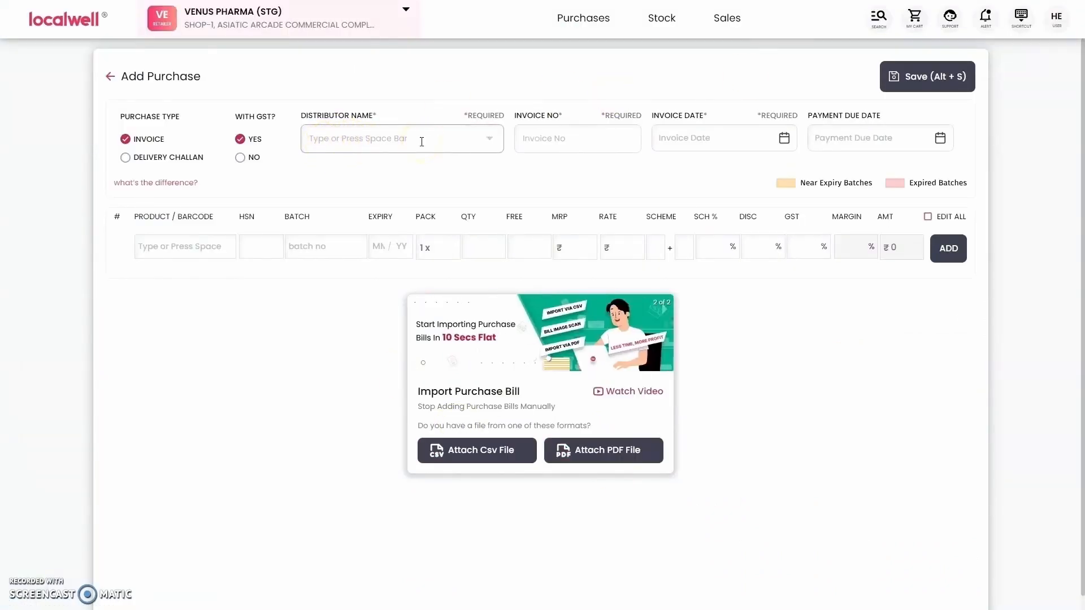
pyautogui.click(596, 451)
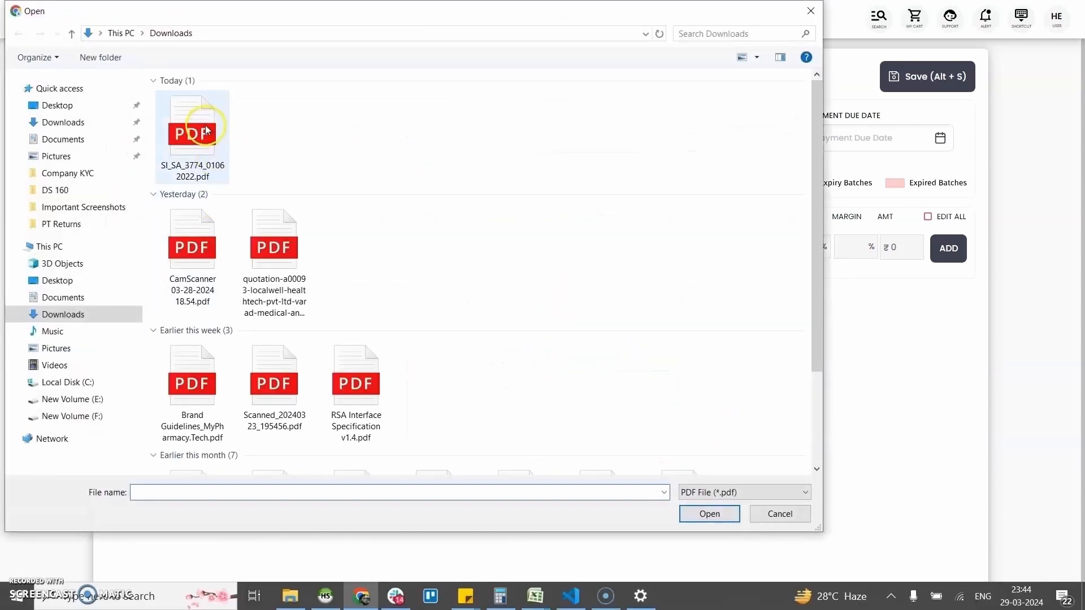
pyautogui.doubleClick(194, 134)
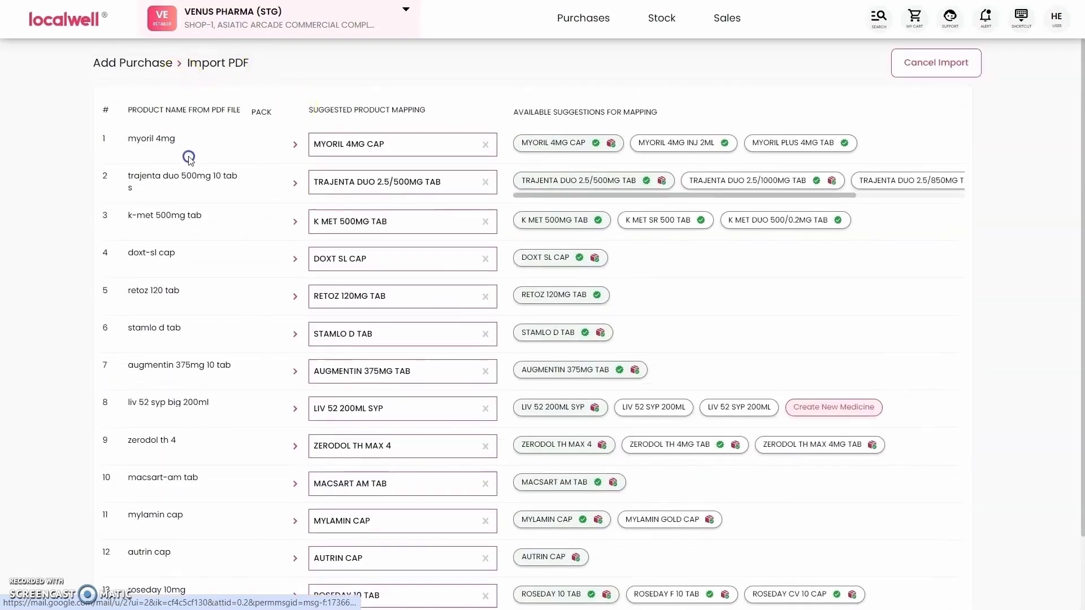
pyautogui.scroll(-2, 717, 131)
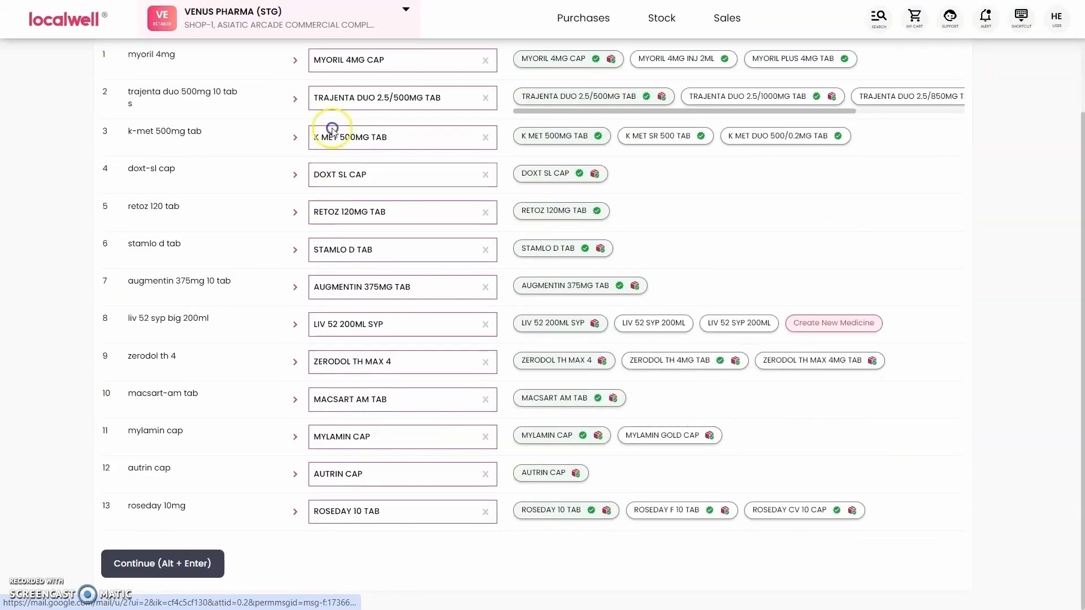
pyautogui.click(177, 564)
# Step: Look through the imported Neelmani Pharma bill entries and leave the purchase without saving it
pyautogui.scroll(-5, 777, 339)
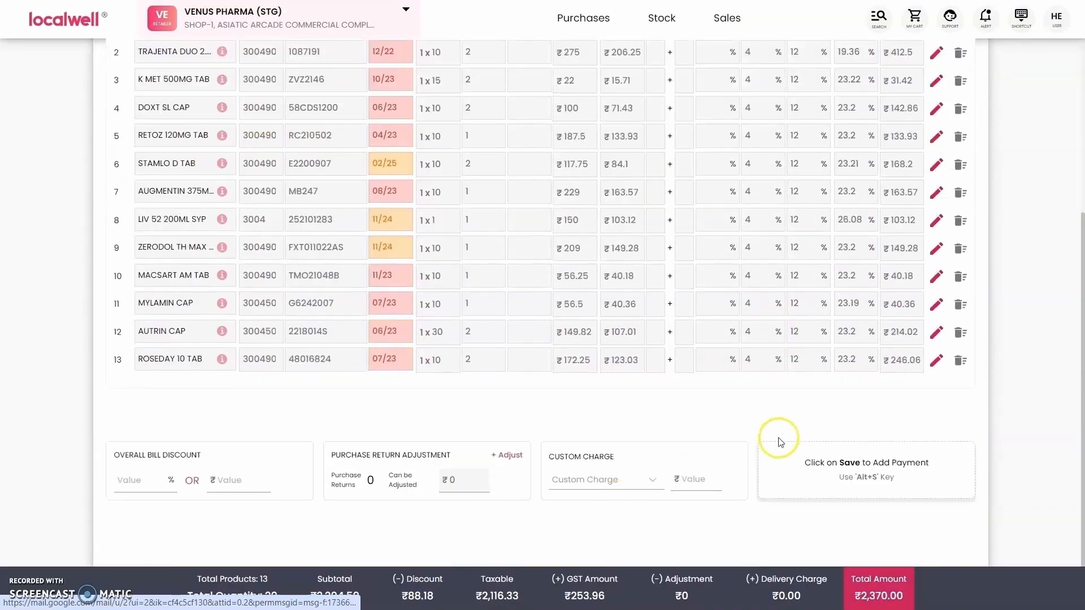
pyautogui.scroll(5, 778, 440)
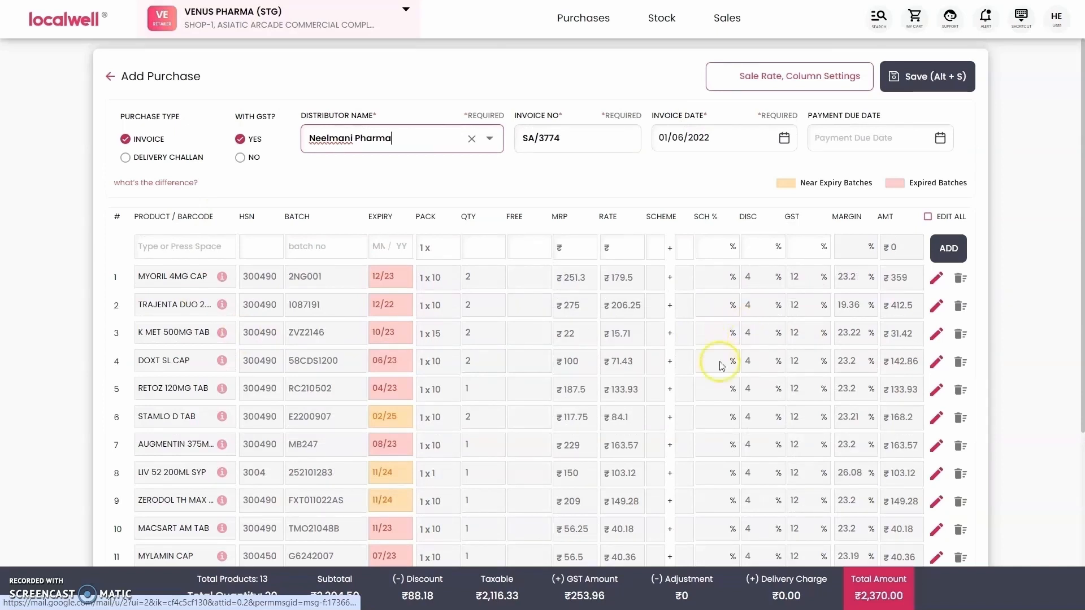
pyautogui.click(111, 77)
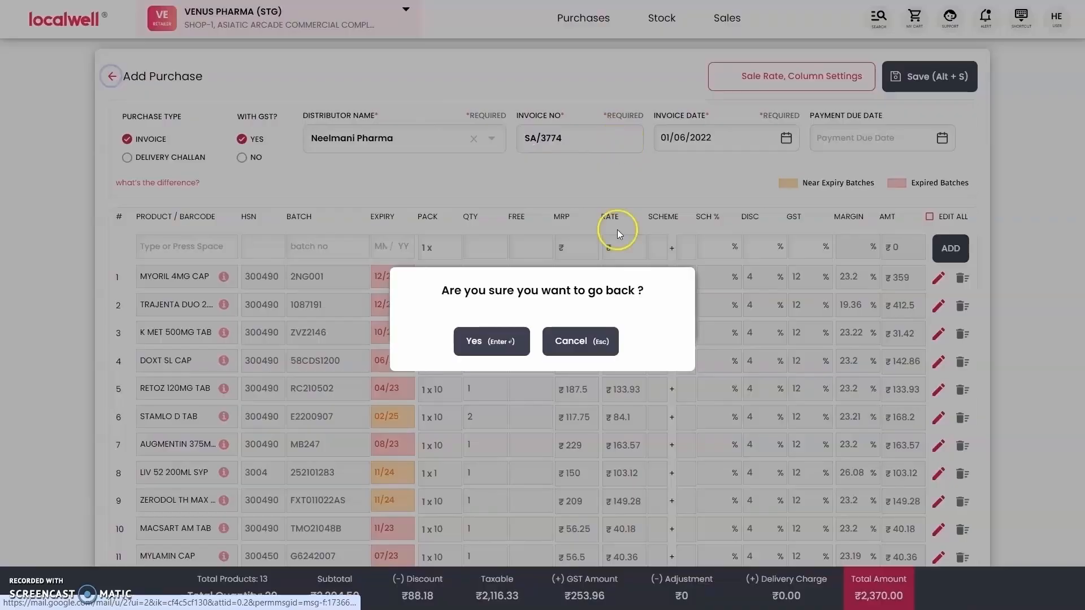
pyautogui.press('Return')
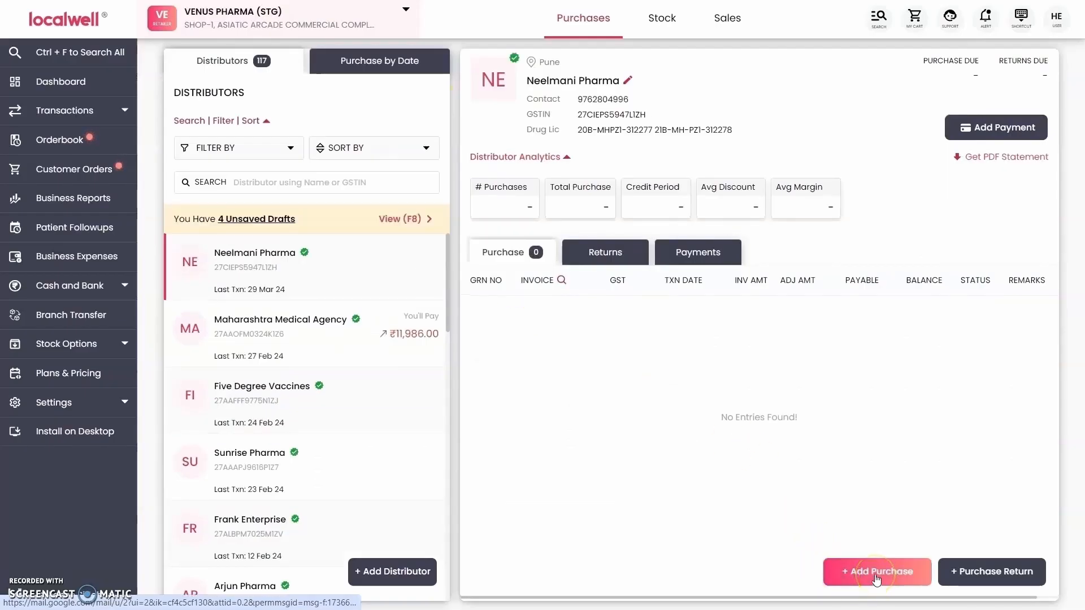
# Step: Start a new purchase and set the district to Pune in the distributor selection
pyautogui.click(876, 574)
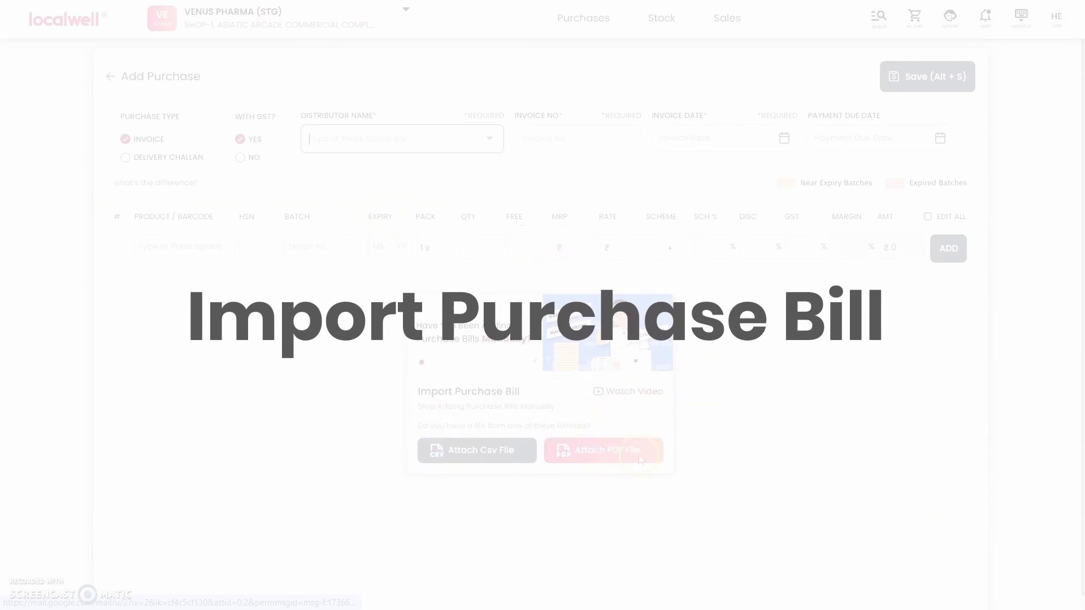
pyautogui.click(373, 143)
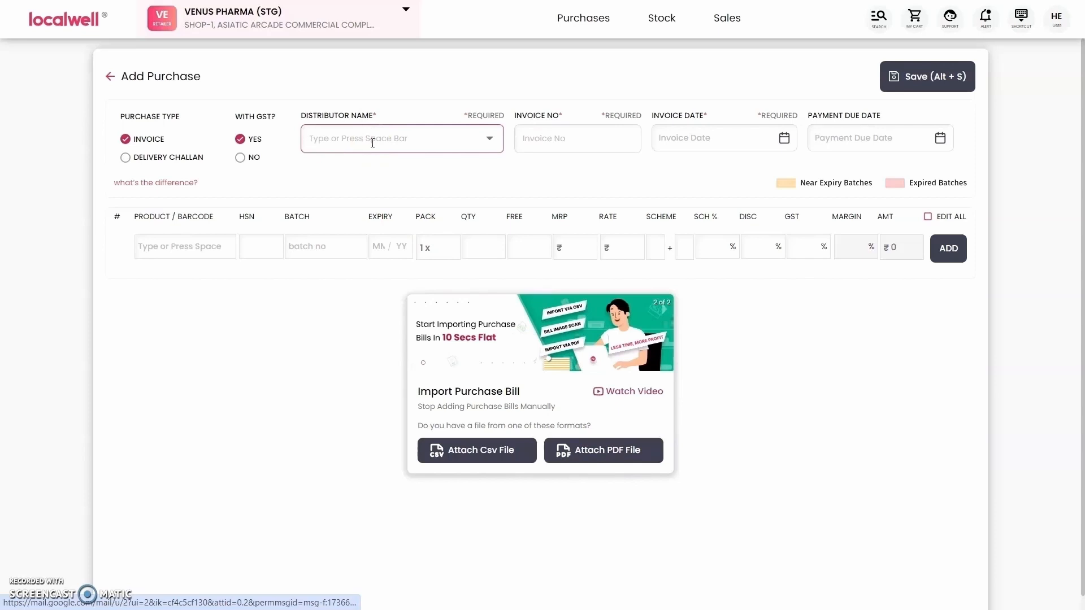
pyautogui.press('space')
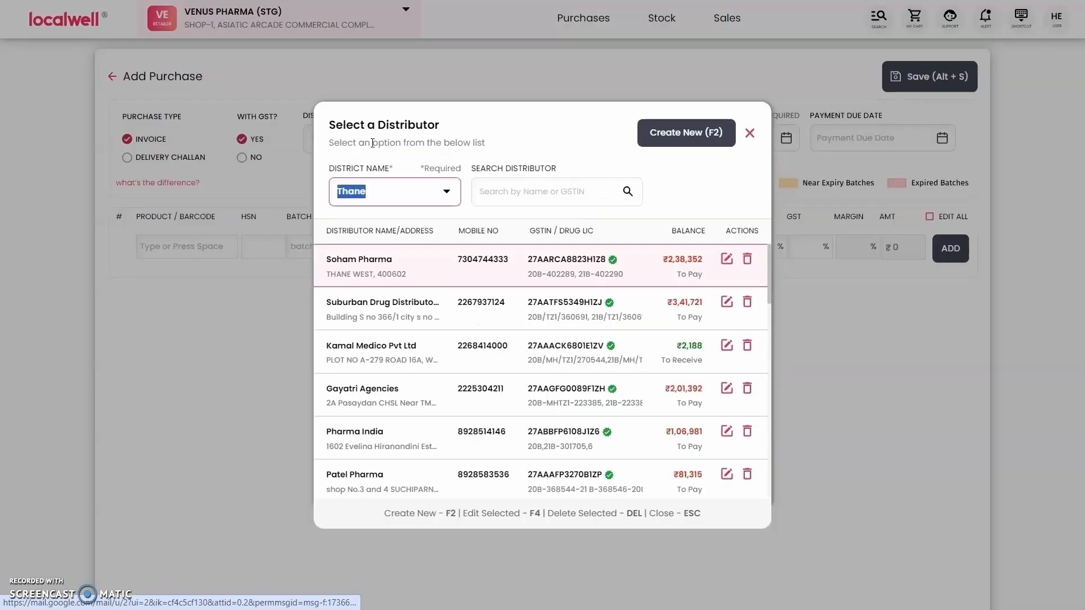
pyautogui.press('Return')
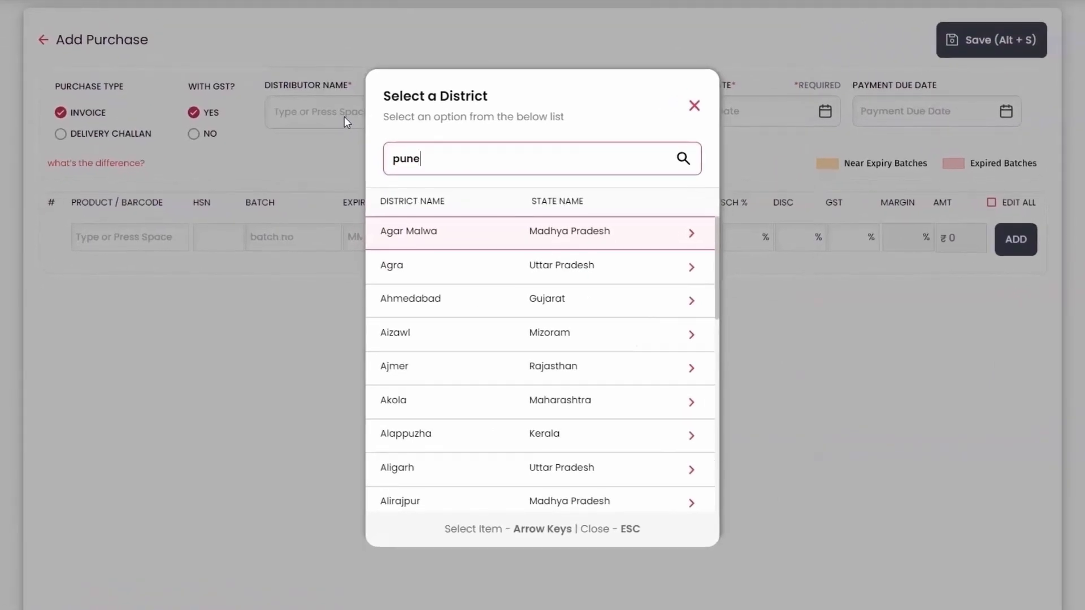
pyautogui.press('BackSpace')
pyautogui.press('Return')
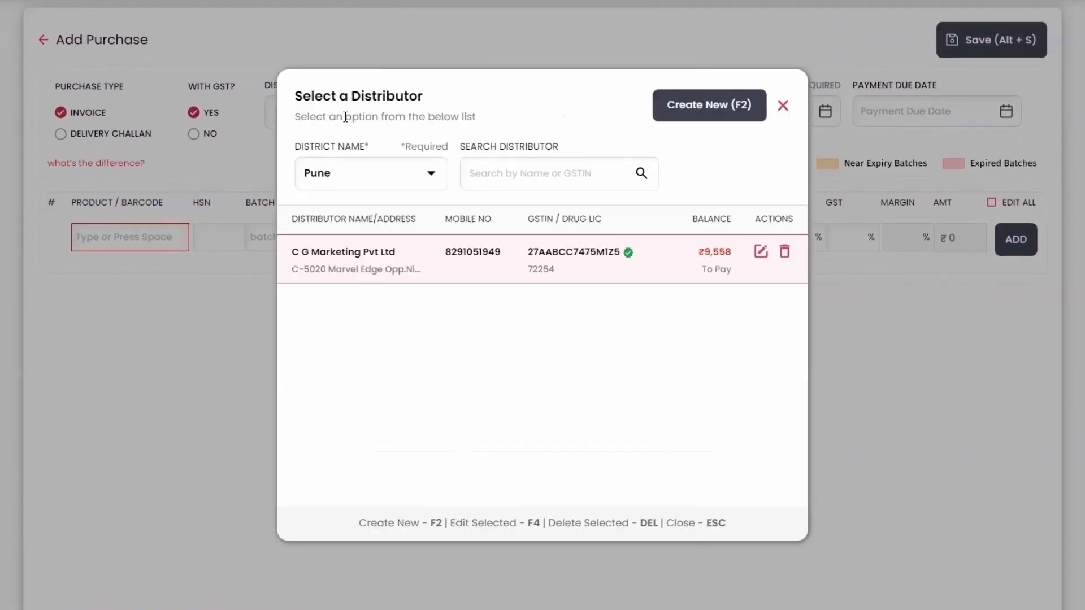
# Step: Search the Pune distributors for "neelman" and select Neelmani Pharma as the distributor
pyautogui.write('neelm')
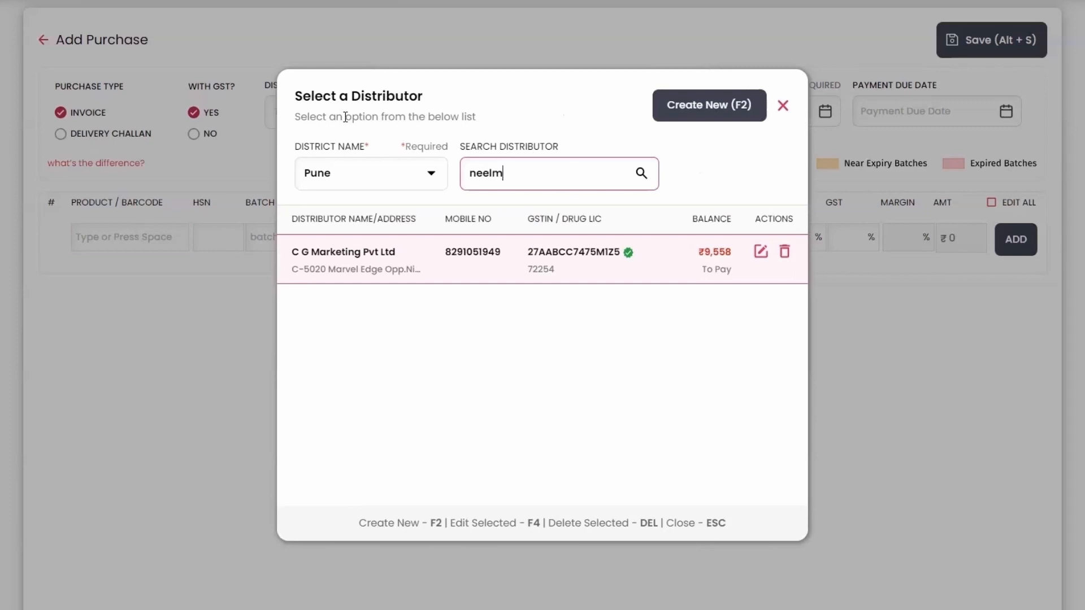
pyautogui.write('ano')
pyautogui.press('BackSpace')
pyautogui.write('i')
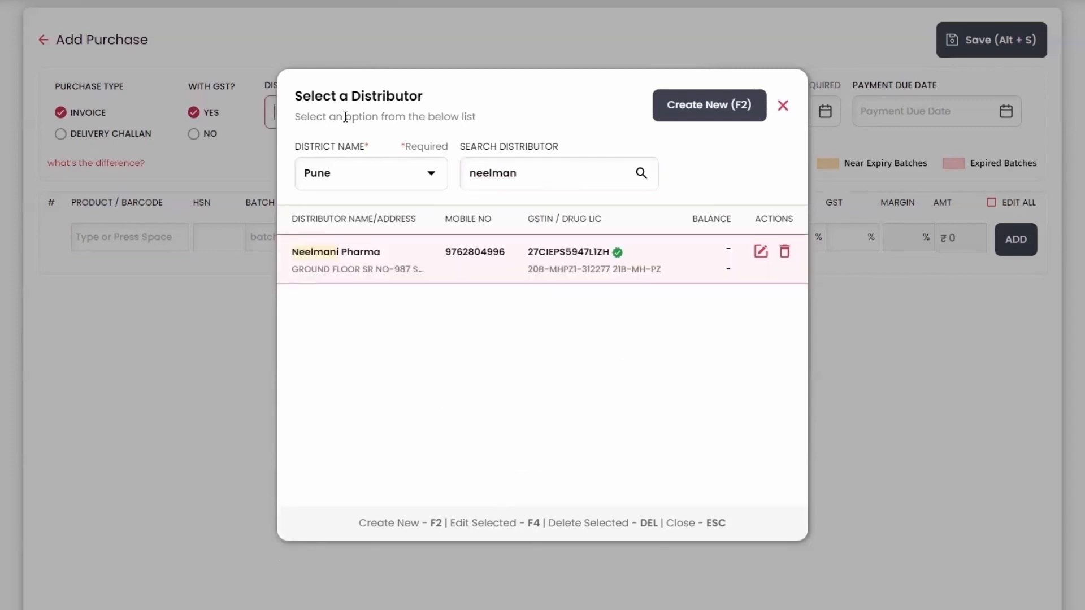
pyautogui.press('Return')
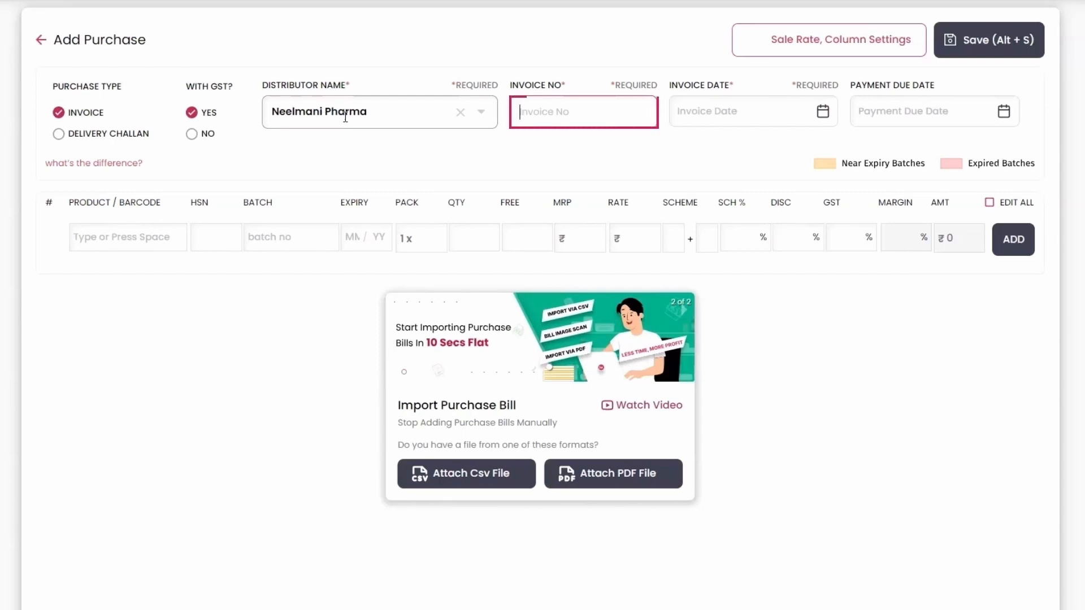
# Step: Enter invoice number CR-12747 and invoice date 28/03/2024, leaving the payment due date empty
pyautogui.write('CR')
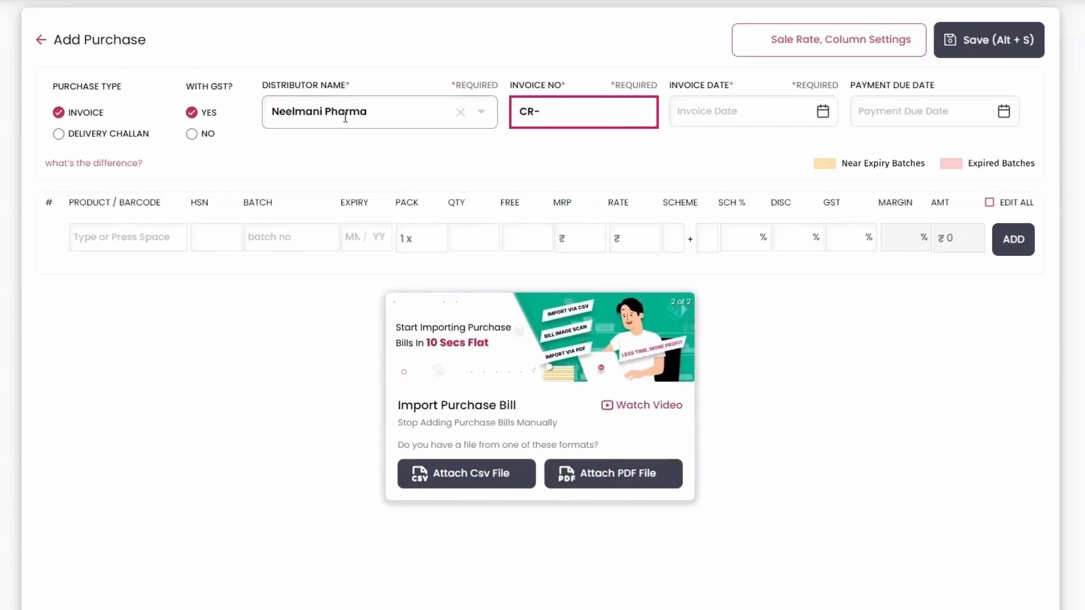
pyautogui.write('-12747')
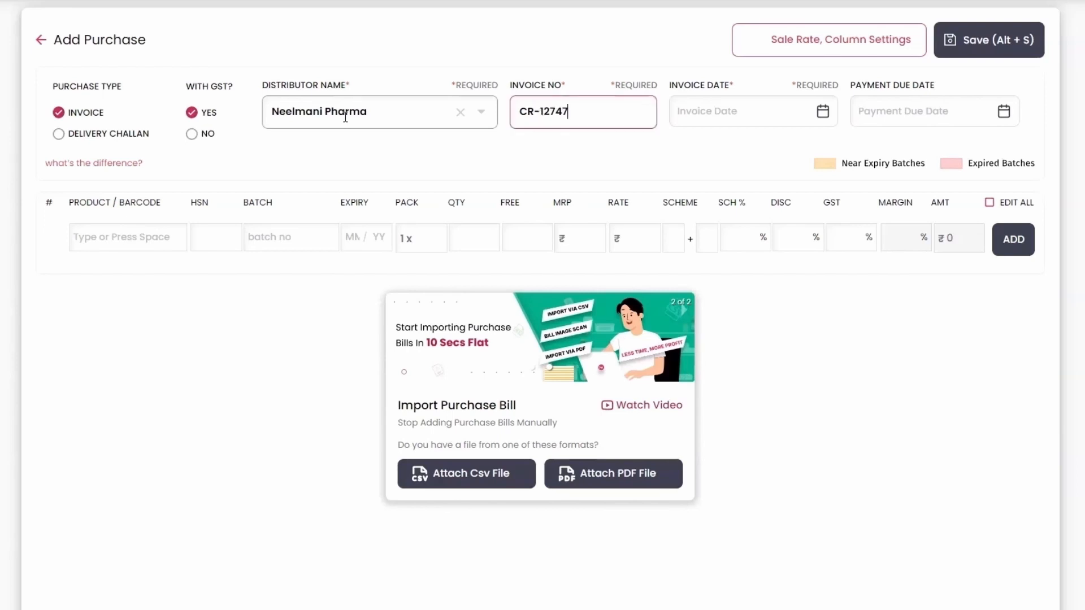
pyautogui.press('Tab')
pyautogui.write('28/03/202')
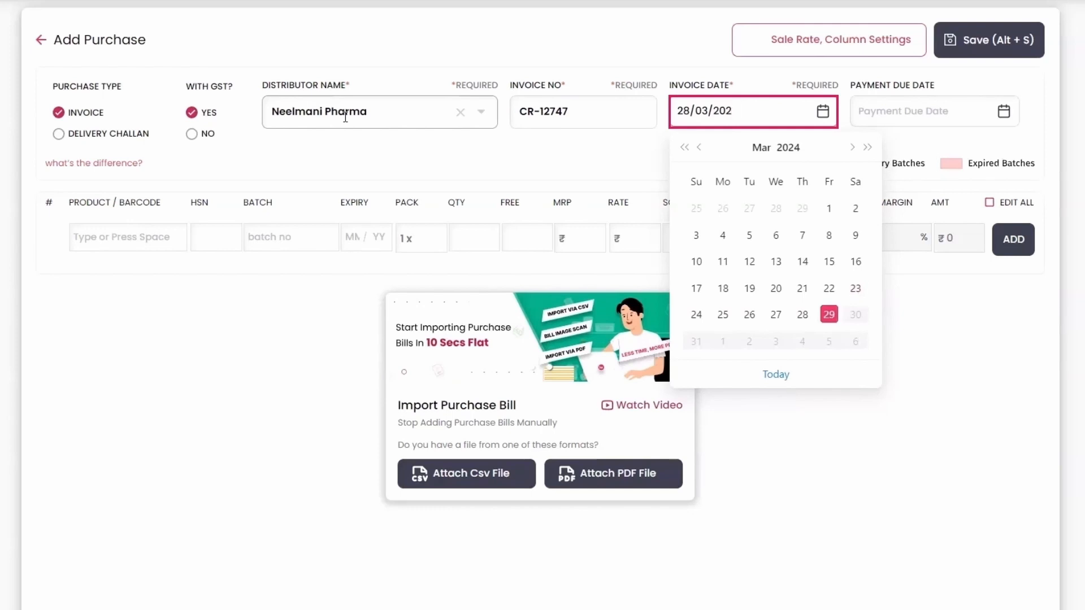
pyautogui.write('4')
pyautogui.press('Tab')
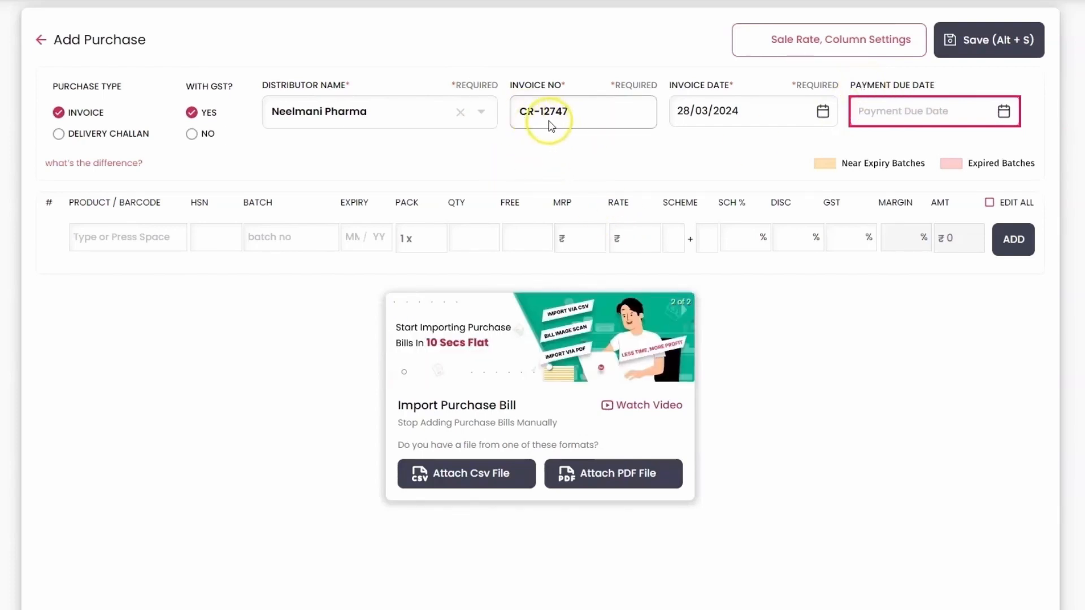
pyautogui.click(895, 109)
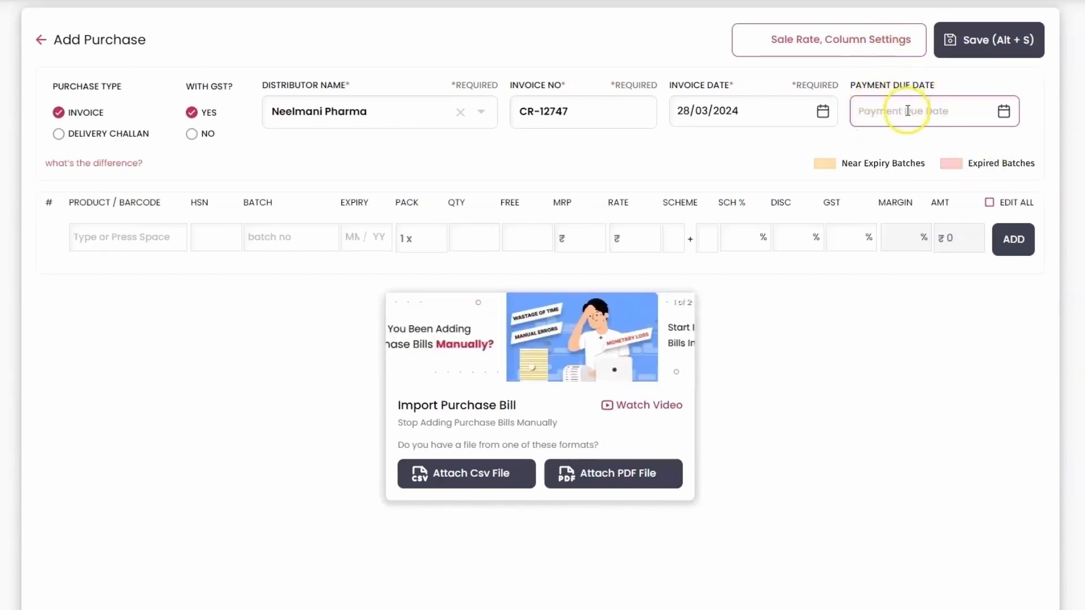
pyautogui.press('Return')
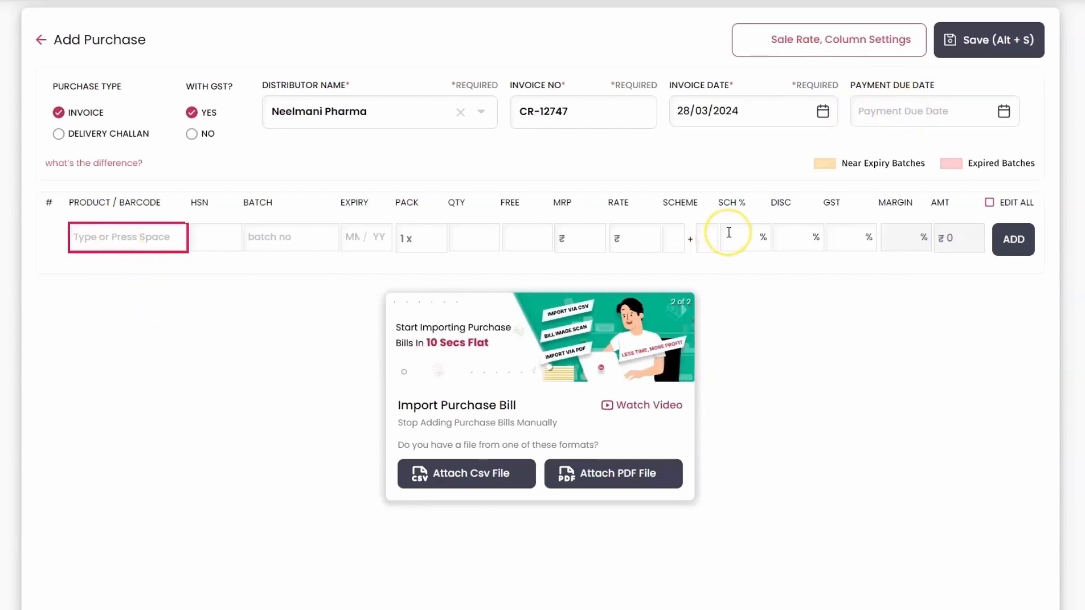
# Step: Search the products for "tazloc" and select TAZLOC H 40MG TAB for the purchase line
pyautogui.write('tazloc')
pyautogui.press('Return')
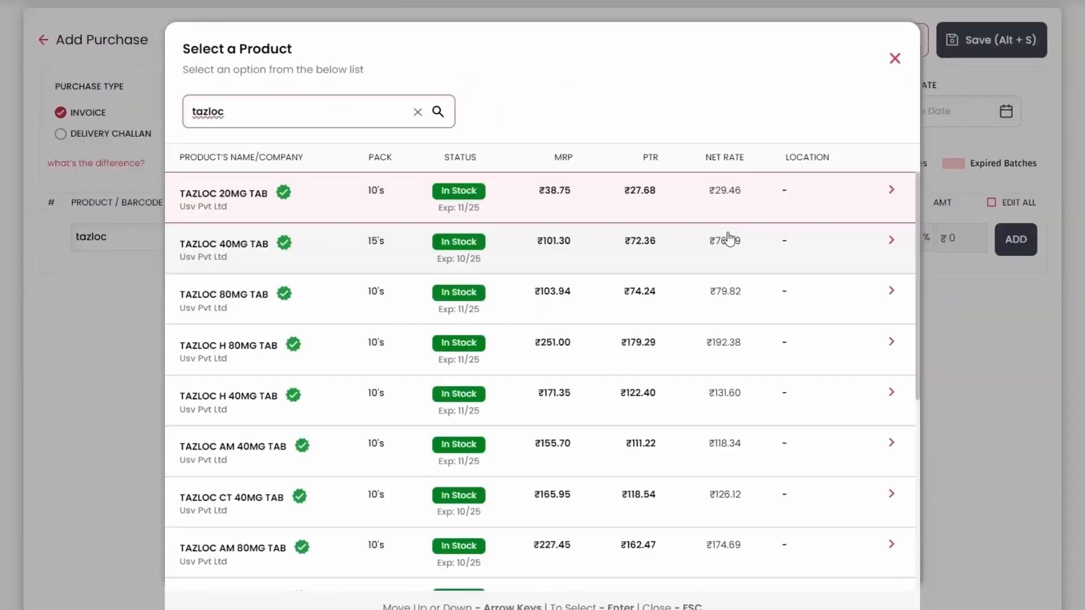
pyautogui.press('Down')
pyautogui.press('Down')
pyautogui.press('Down')
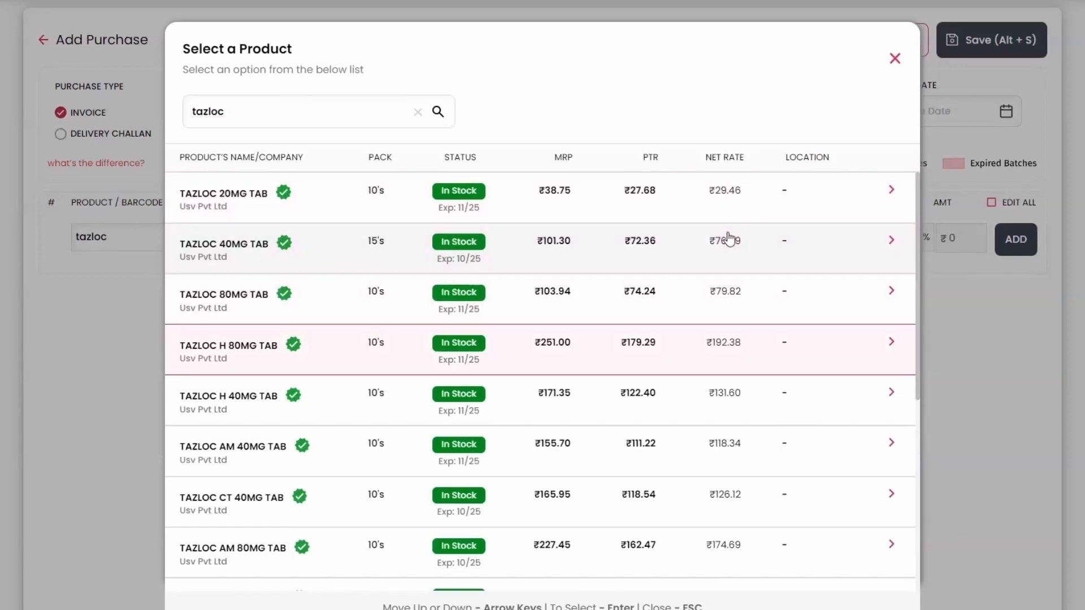
pyautogui.press('Up')
pyautogui.press('Down')
pyautogui.press('Down')
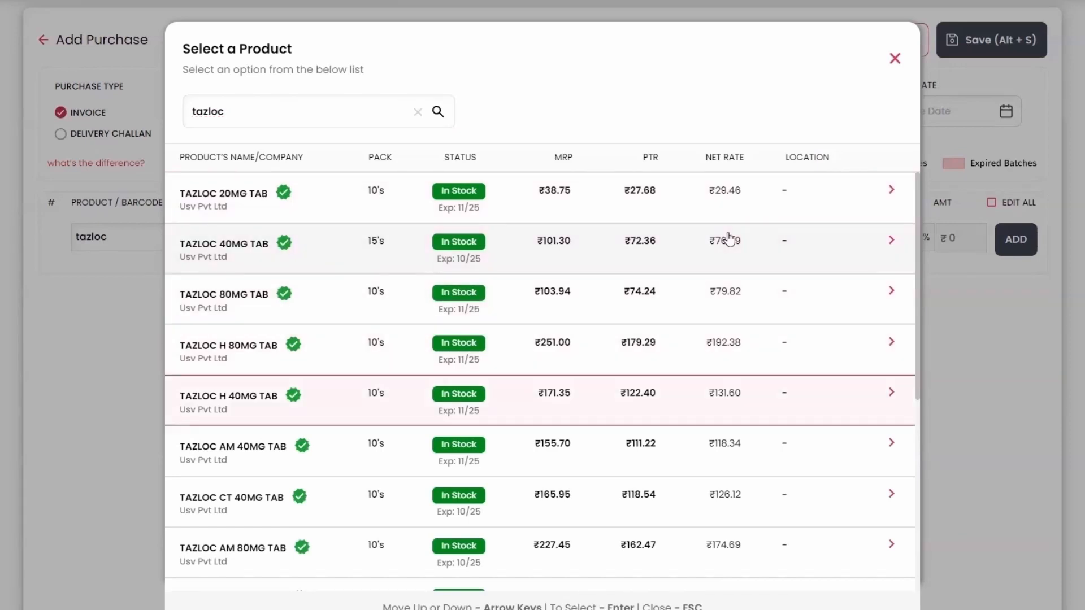
pyautogui.press('Return')
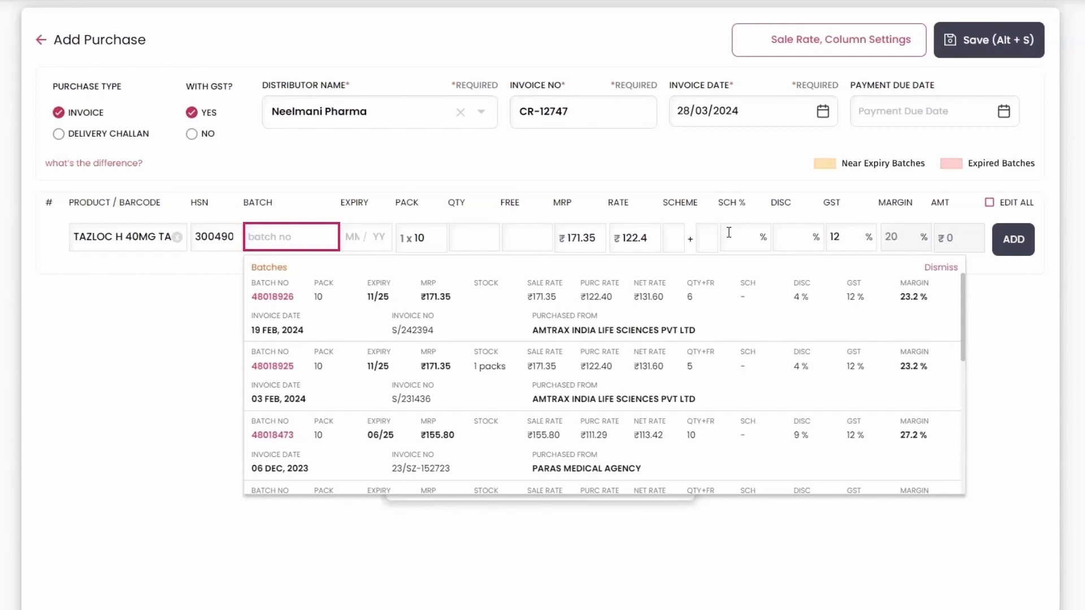
# Step: Fill the Tazloc H 40mg line from existing batch 48018926 and set quantity 10 with 1 free, keeping the MRP and rate
pyautogui.press('Down')
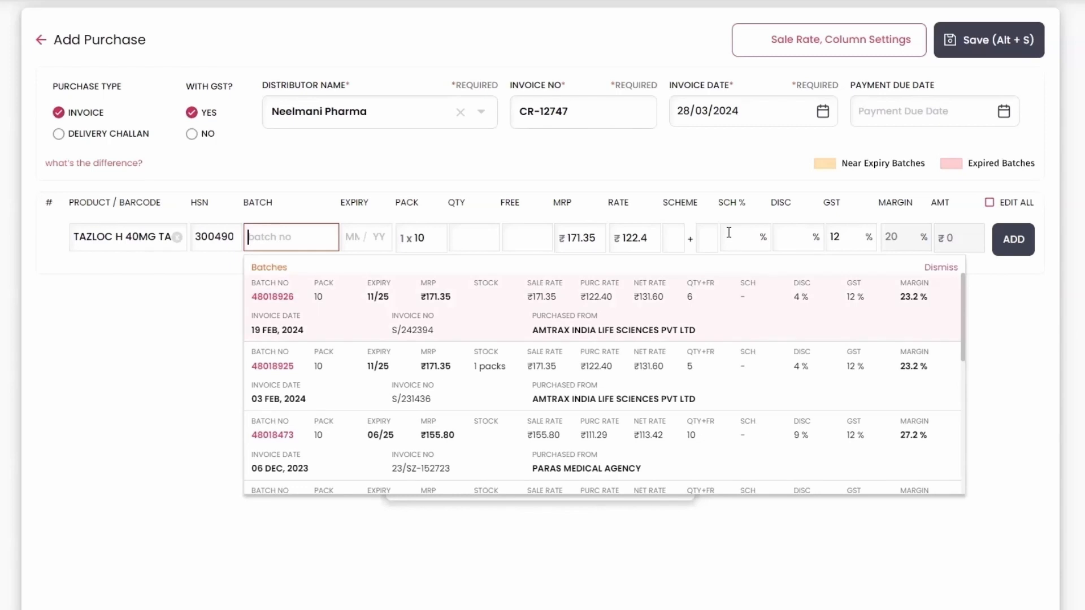
pyautogui.press('Return')
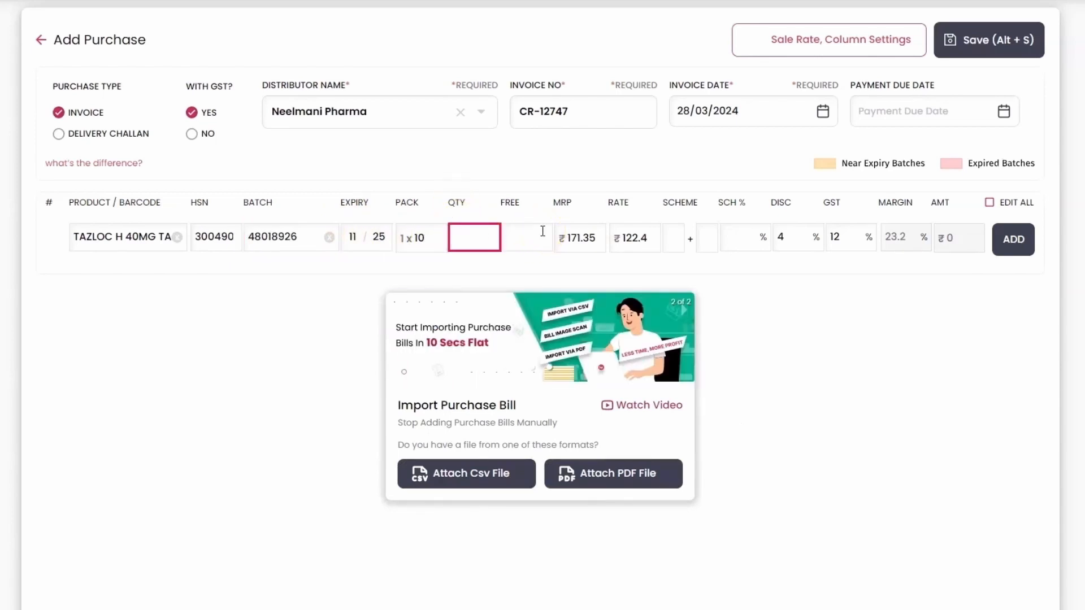
pyautogui.write('10')
pyautogui.press('Tab')
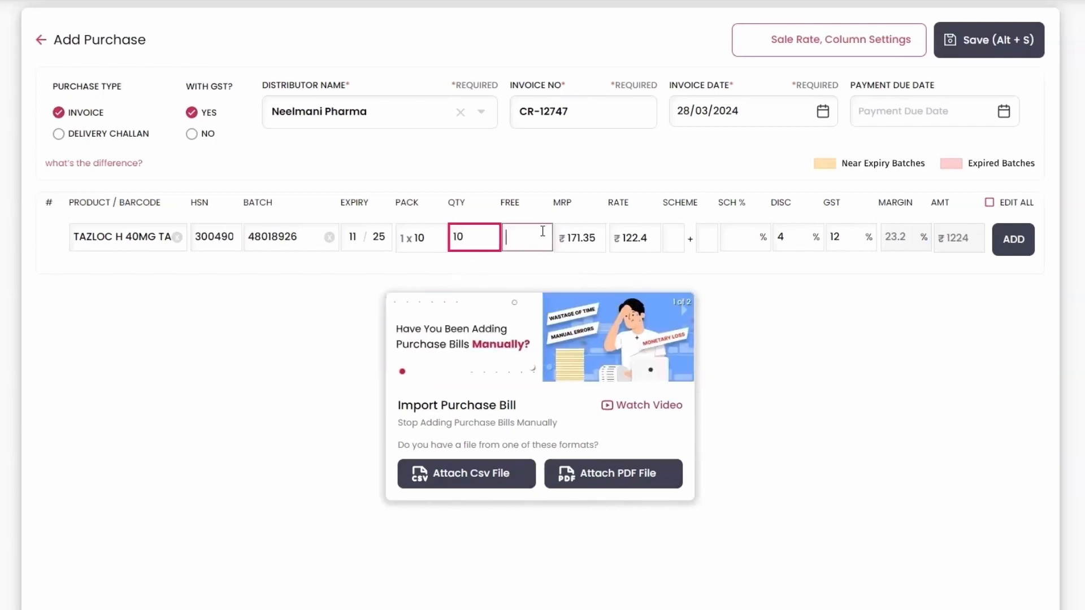
pyautogui.click(542, 231)
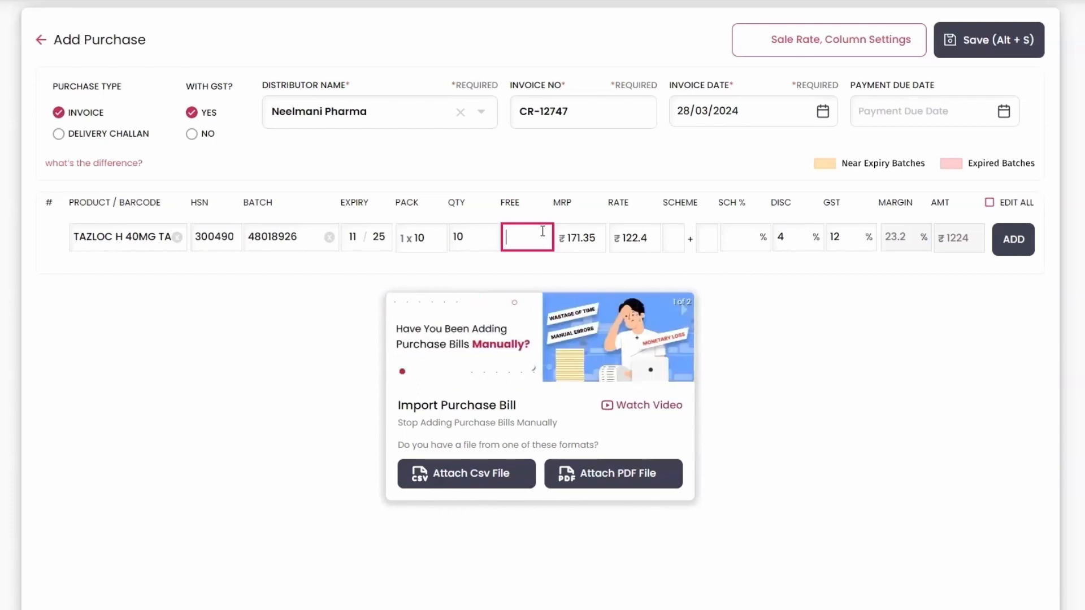
pyautogui.write('1')
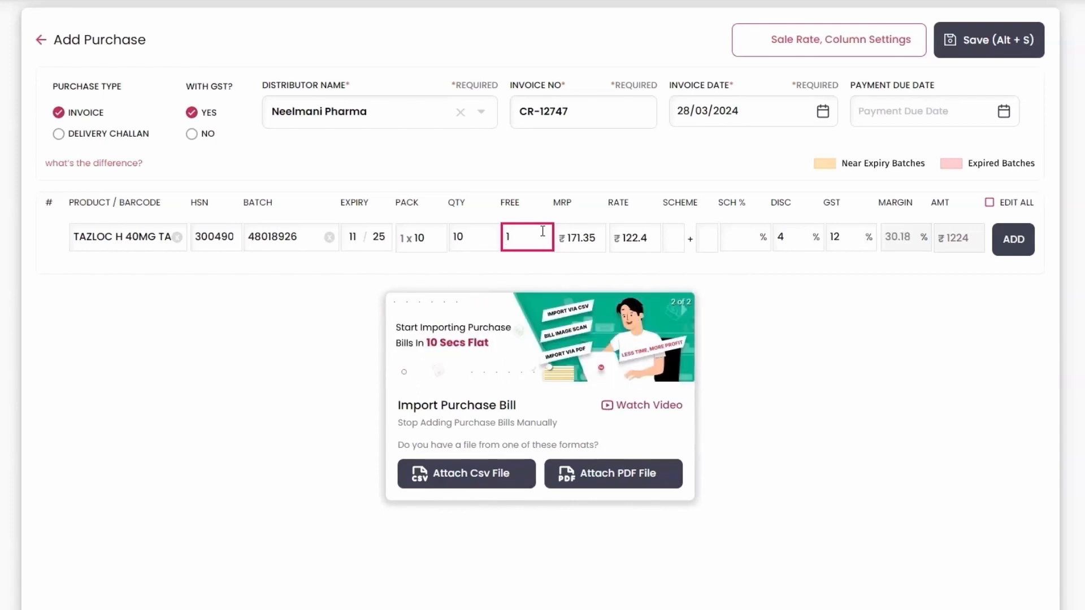
pyautogui.press('Tab')
pyautogui.press('Tab')
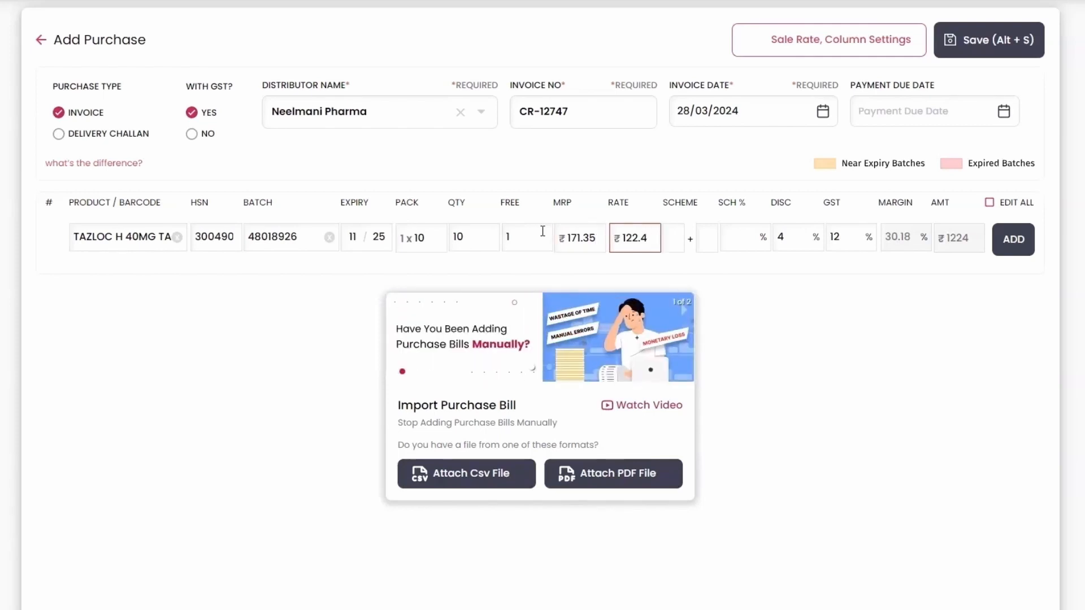
# Step: Try a 10 + 2 scheme on the Tazloc H 40mg line and clear it again
pyautogui.press('Tab')
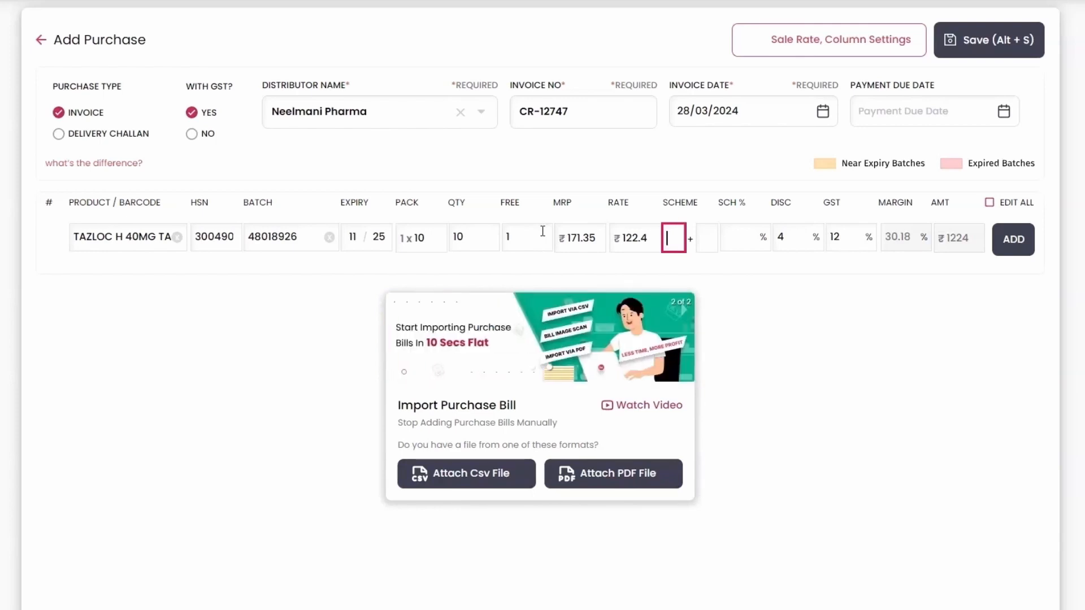
pyautogui.write('10')
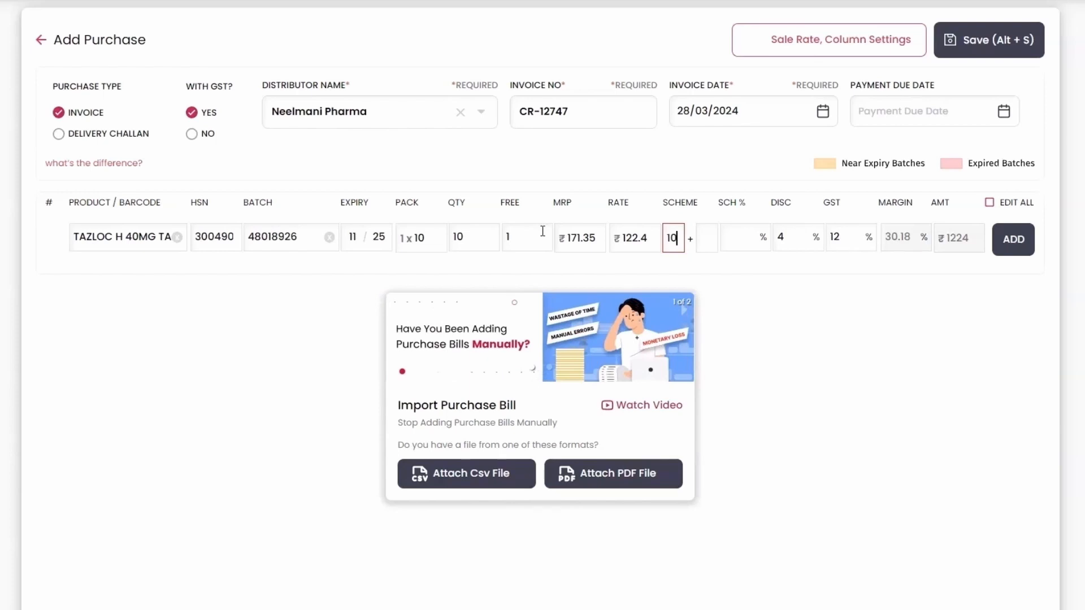
pyautogui.press('Tab')
pyautogui.write('2')
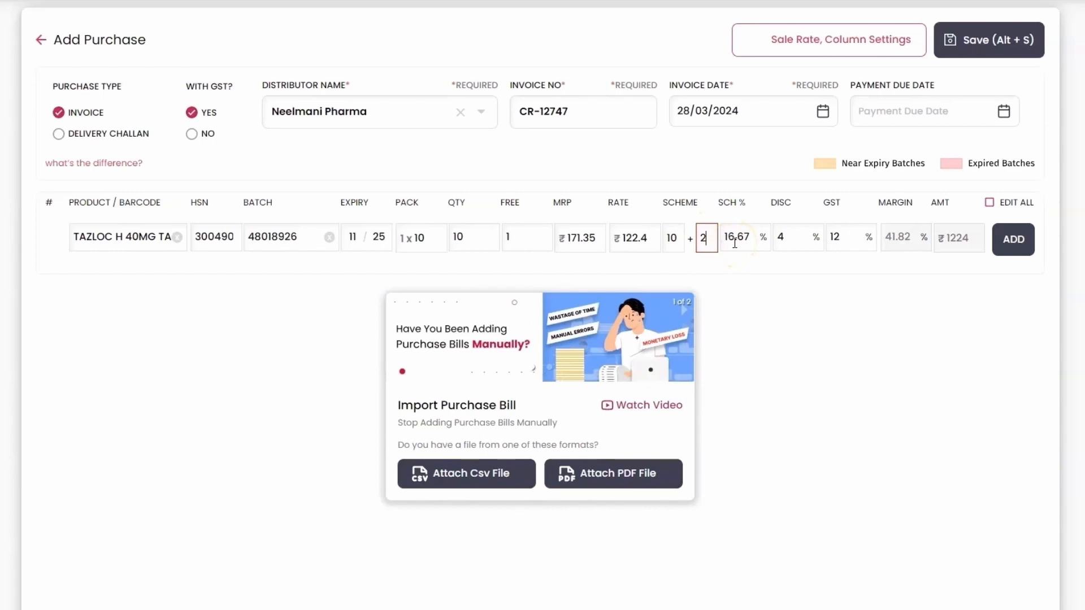
pyautogui.press('BackSpace')
pyautogui.hotkey('shift', 'Tab')
pyautogui.press('BackSpace')
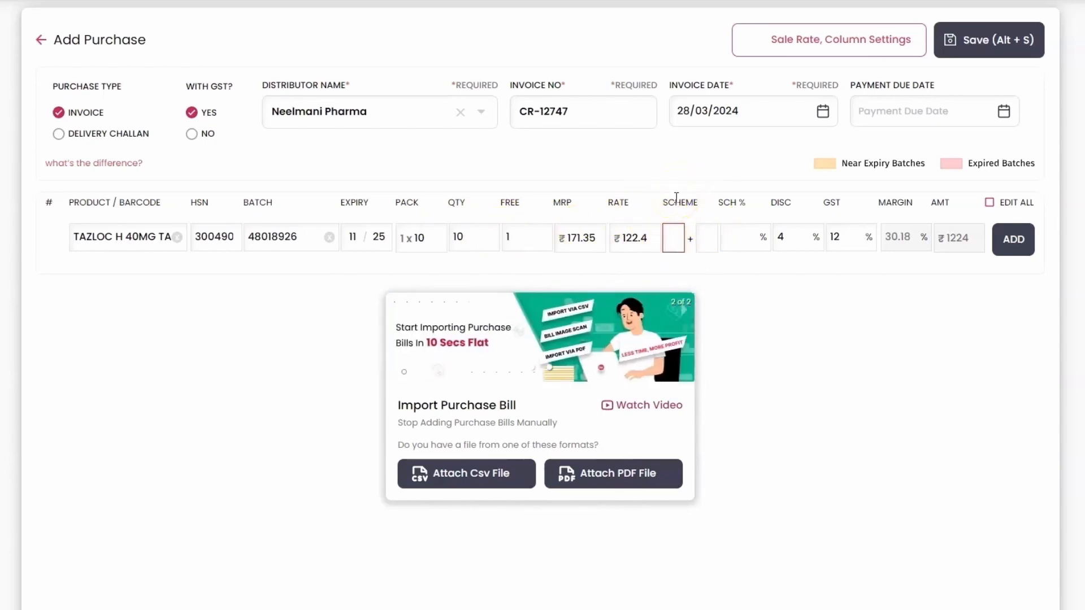
# Step: Keep the prefilled 4% discount and 12% GST and add the Tazloc H 40mg line to the purchase
pyautogui.press('Tab')
pyautogui.press('Tab')
pyautogui.press('Tab')
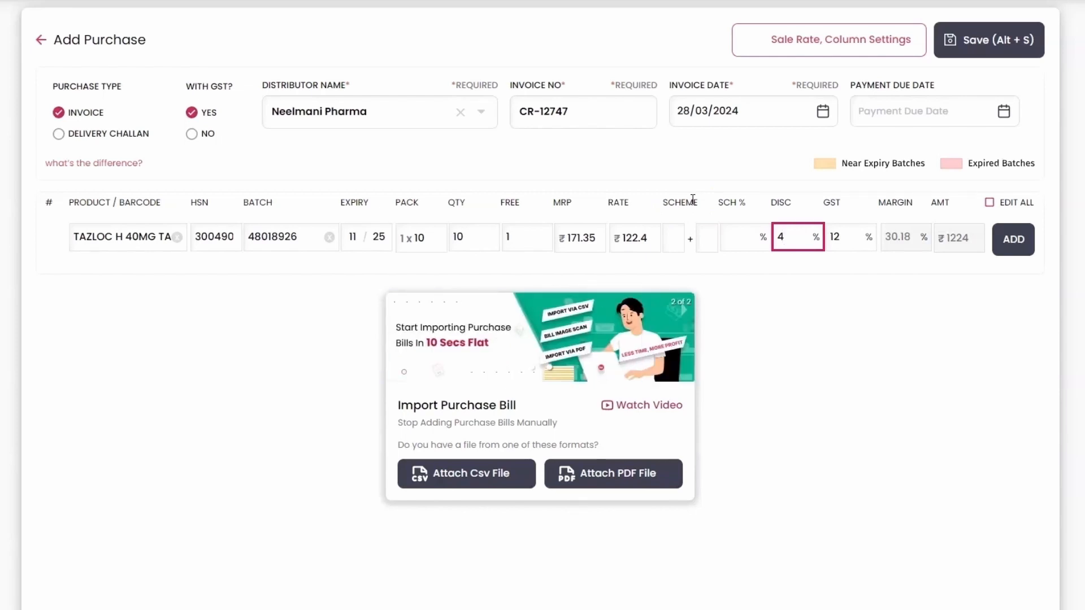
pyautogui.press('Tab')
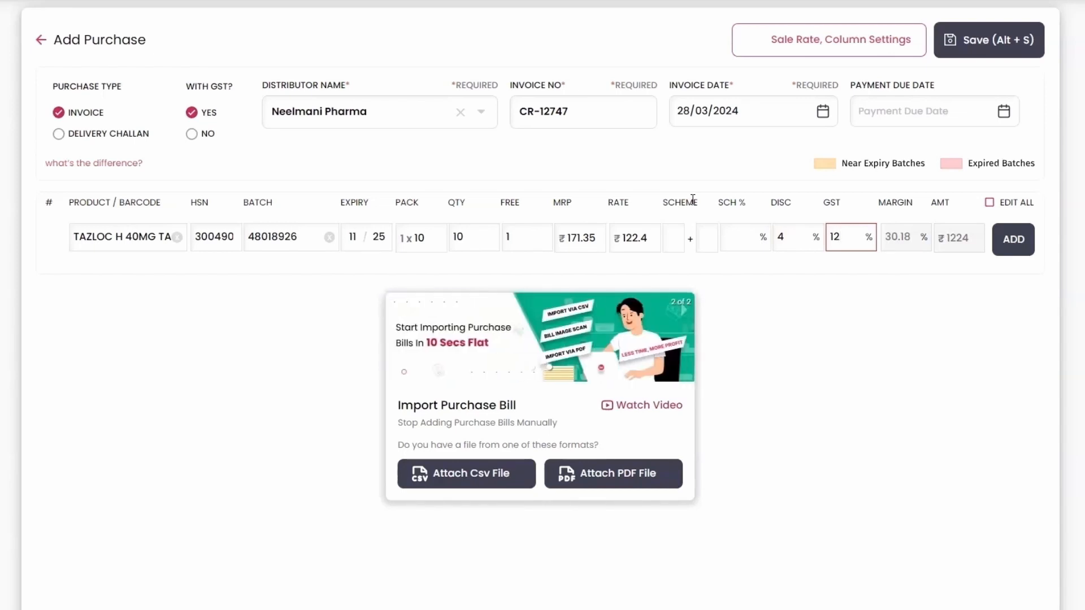
pyautogui.press('Return')
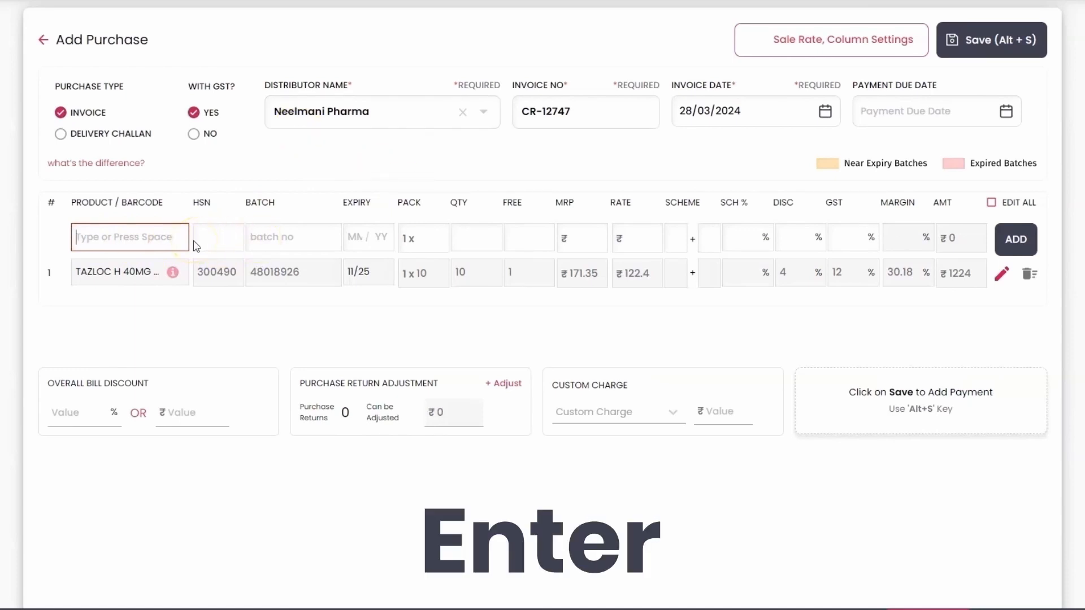
# Step: Search the products for "tazloc" and select TAZLOC AM 40MG TAB for the second purchase line
pyautogui.write('tazloc')
pyautogui.press('Return')
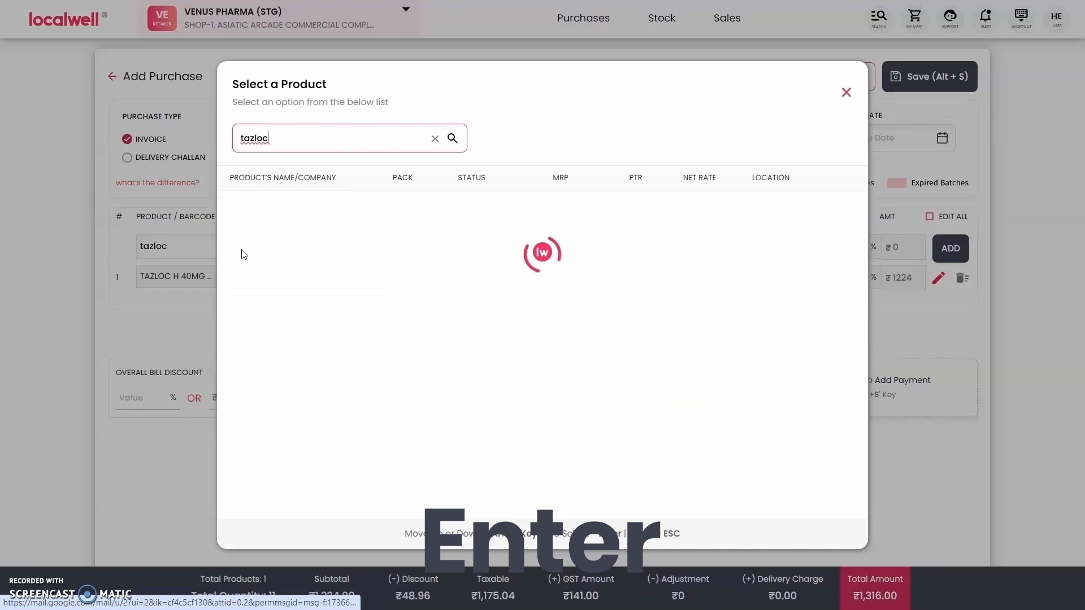
pyautogui.press('Down')
pyautogui.press('Down')
pyautogui.press('Down')
pyautogui.press('Down')
pyautogui.press('Return')
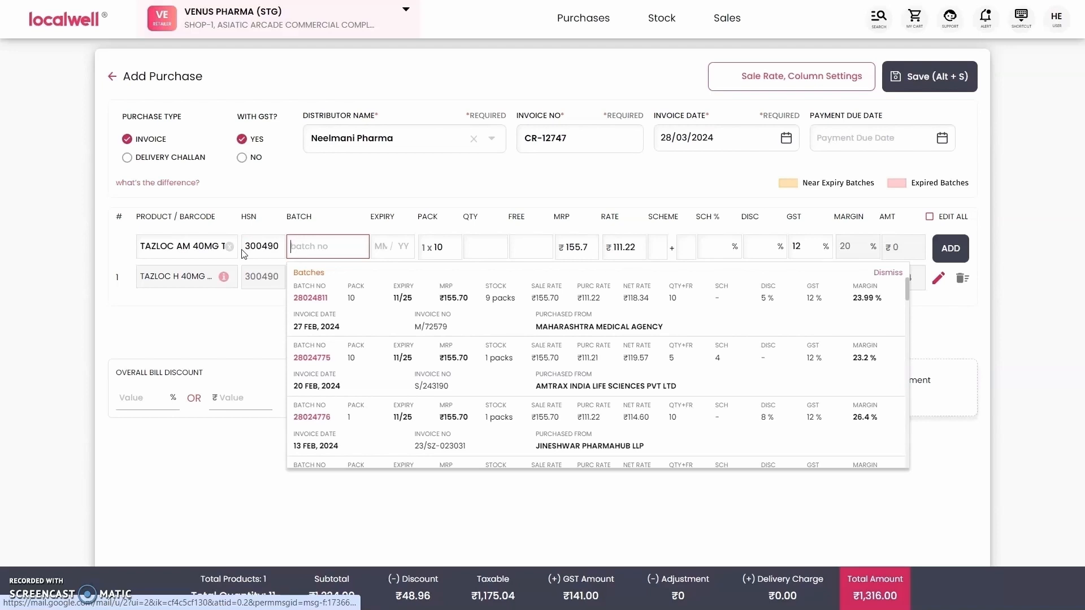
# Step: Keep the prefilled HSN and fill the Tazloc AM 40mg line from existing batch 28024775
pyautogui.hotkey('shift', 'Tab')
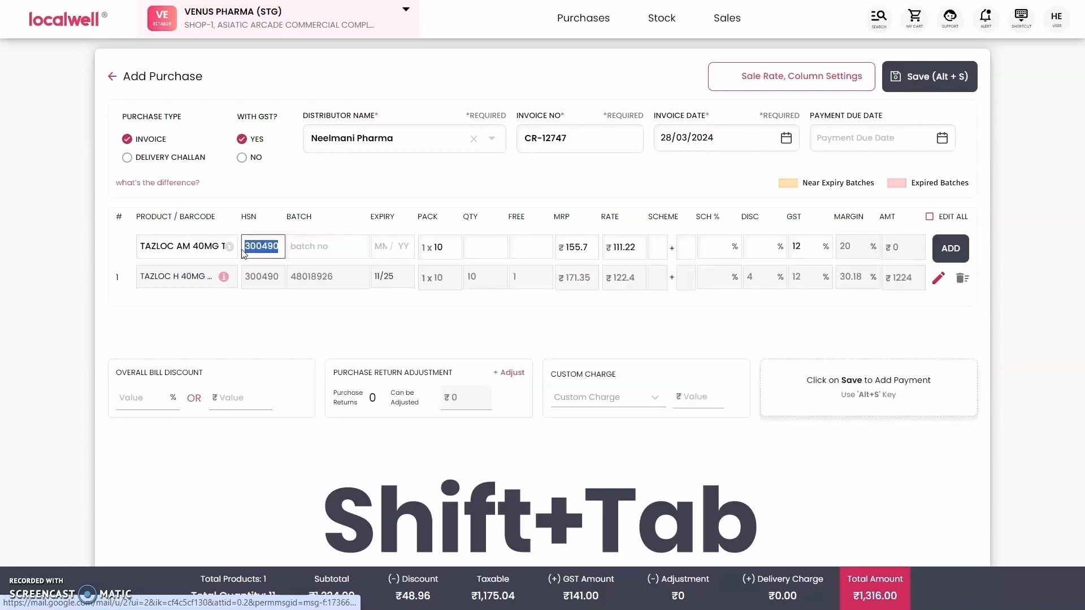
pyautogui.press('Tab')
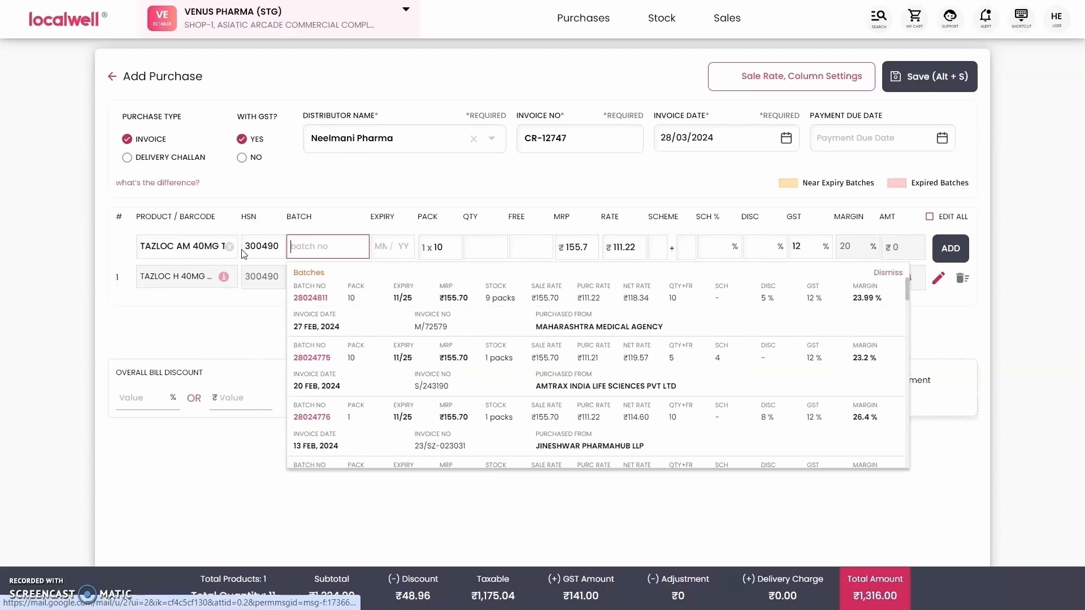
pyautogui.press('Return')
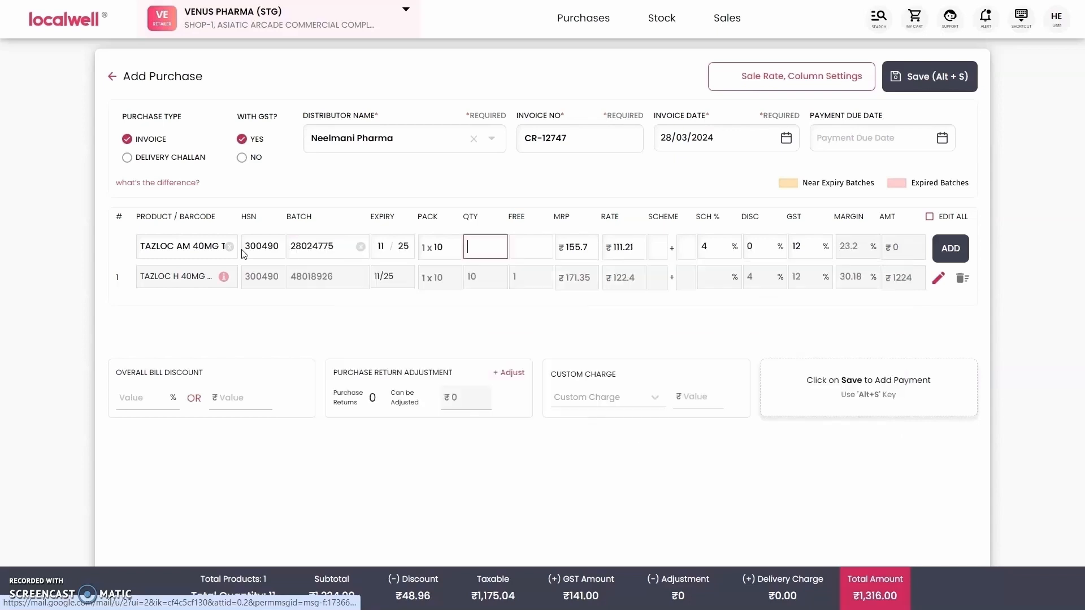
# Step: Set the Tazloc AM 40mg quantity to 5, keep the prefilled 4% scheme discount, and add the line to the purchase
pyautogui.write('5')
pyautogui.press('Tab')
pyautogui.press('Tab')
pyautogui.press('Tab')
pyautogui.press('Tab')
pyautogui.press('Tab')
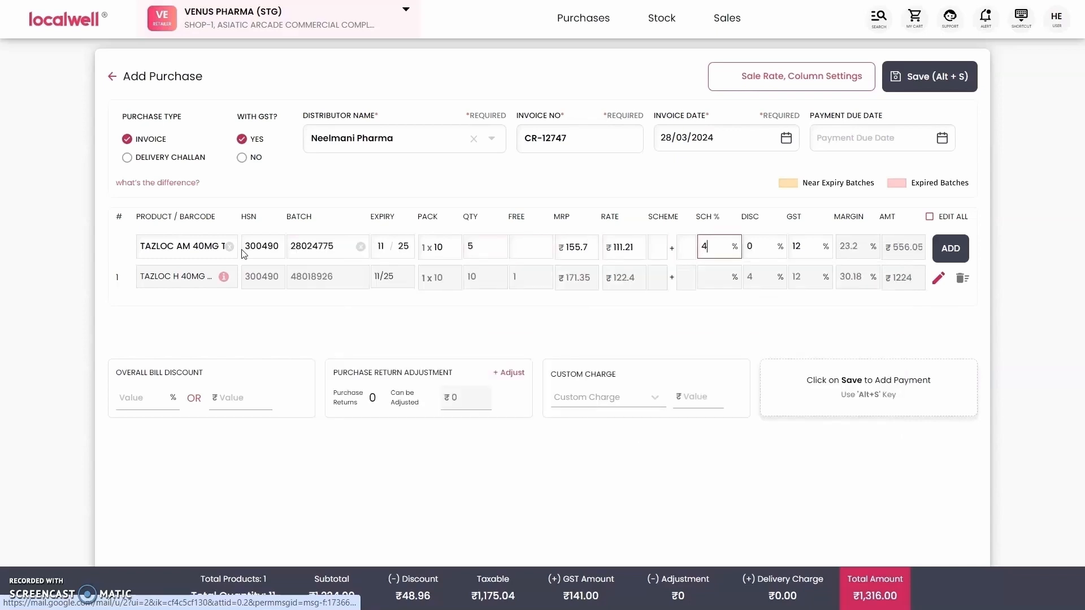
pyautogui.press('Return')
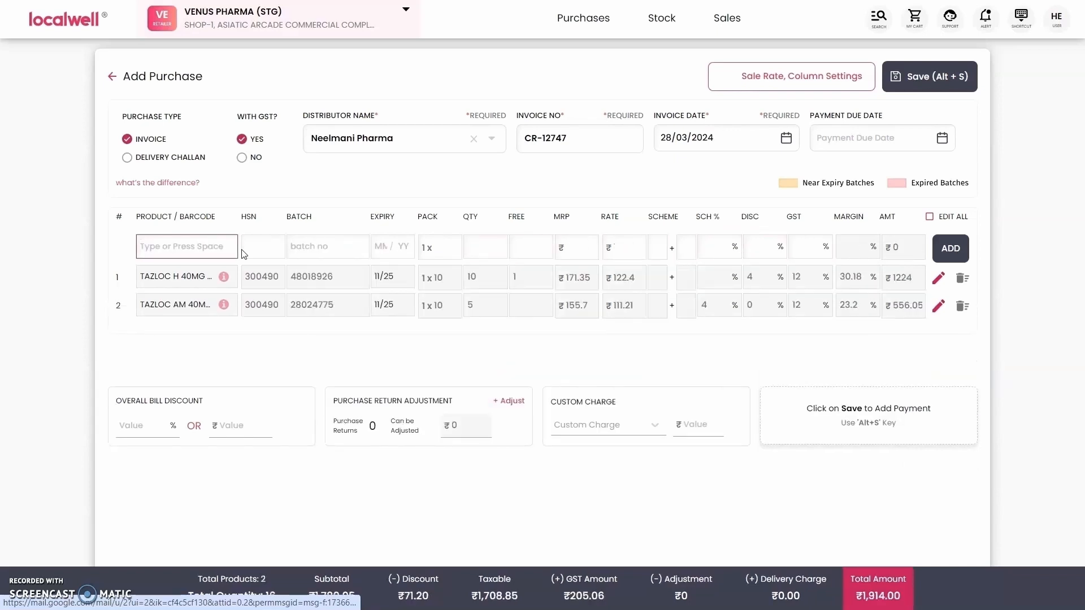
# Step: Search the products for "dolo 650" and select DOLO 650 TAB for the third purchase line
pyautogui.write('dolo')
pyautogui.press('Return')
pyautogui.write('65')
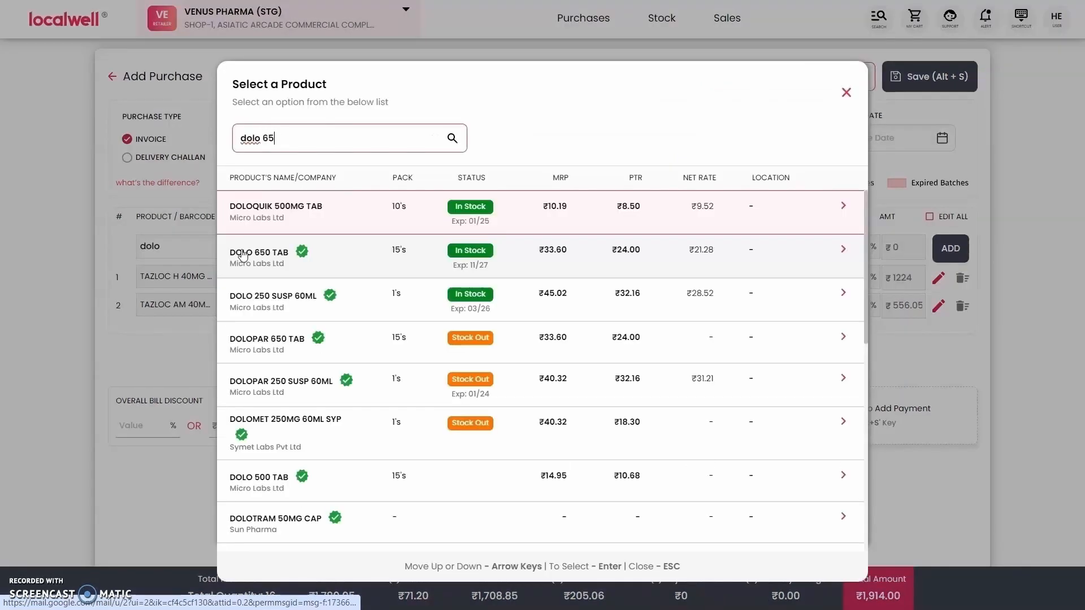
pyautogui.write('0')
pyautogui.press('Return')
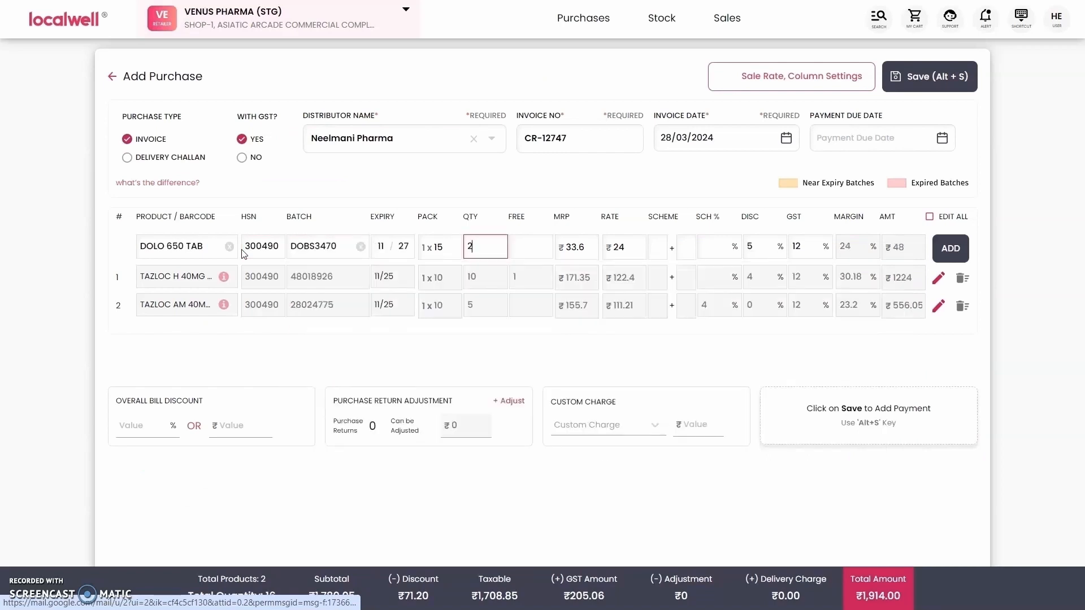
# Step: Set quantity 2 for Dolo 650 Tab from batch DOBS3470, keep the other prefilled values, and add the line to the purchase
pyautogui.write('2')
pyautogui.press('Return')
pyautogui.press('Return')
pyautogui.press('Return')
pyautogui.press('Return')
pyautogui.press('Return')
pyautogui.press('Return')
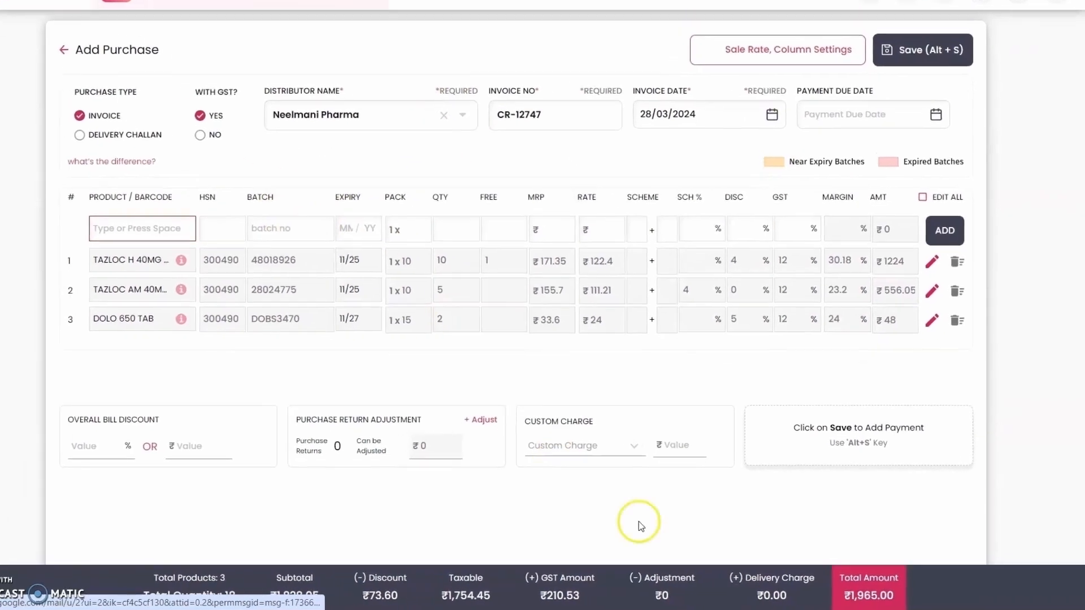
# Step: Save the Neelmani Pharma purchase as unpaid/credit, keeping the payment due date 28/03/2024
pyautogui.moveTo(819, 603); pyautogui.dragTo(881, 600)
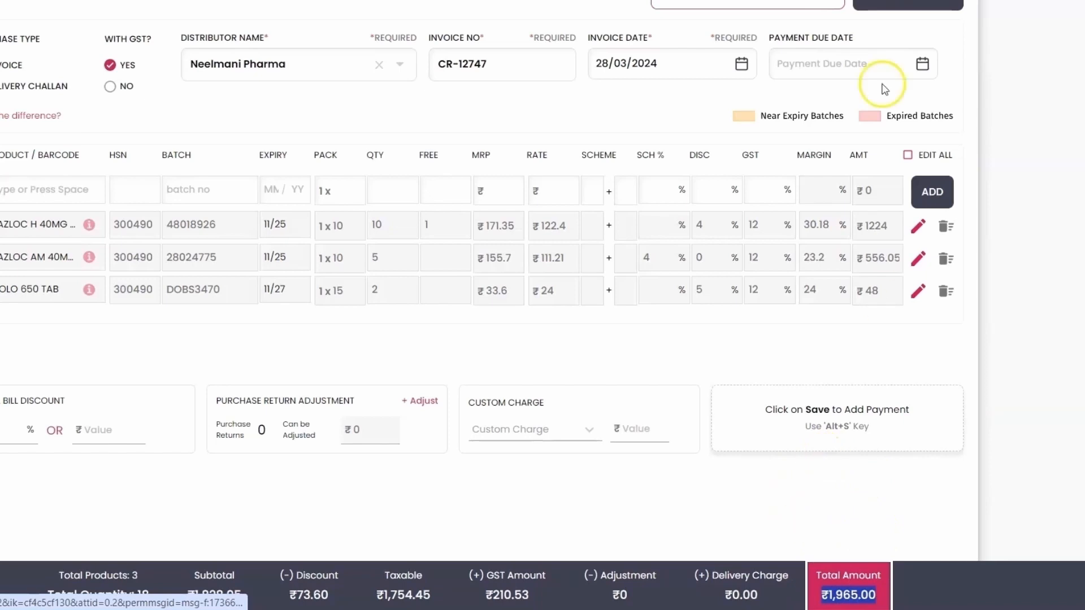
pyautogui.click(904, 4)
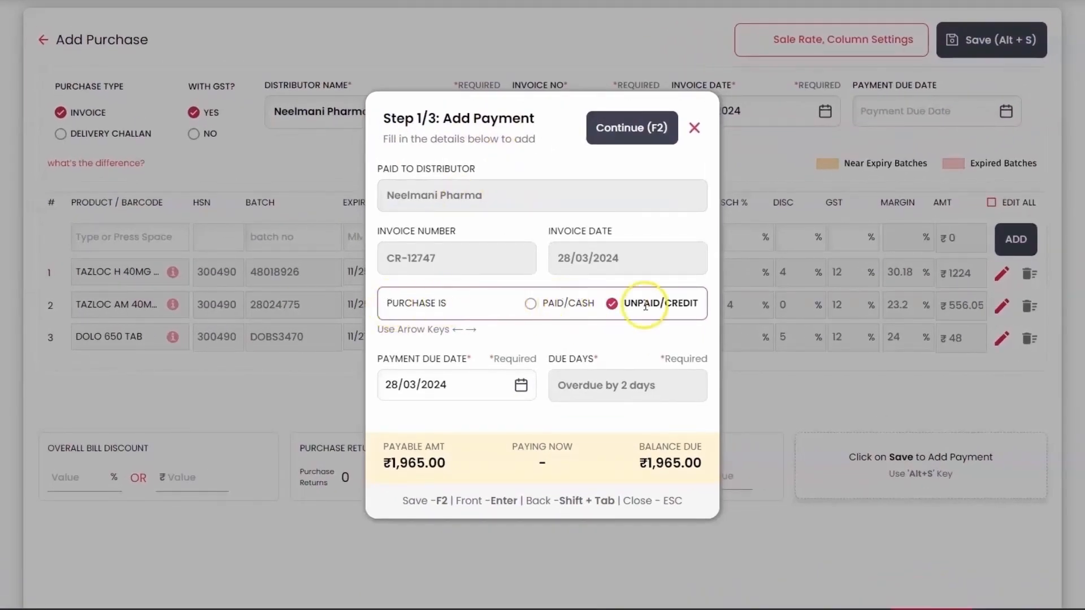
pyautogui.click(665, 305)
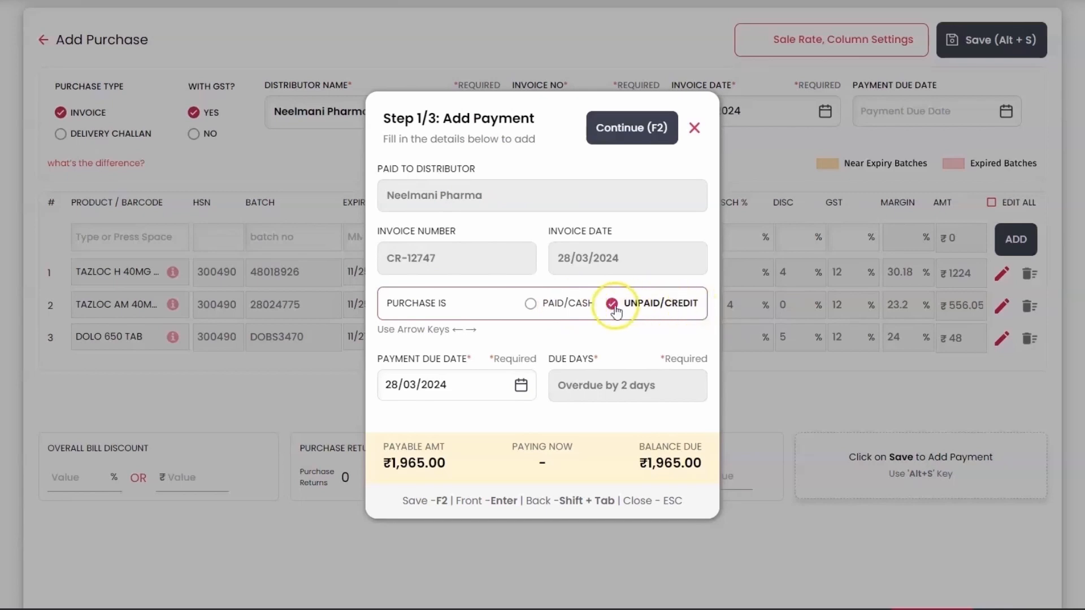
pyautogui.press('F2')
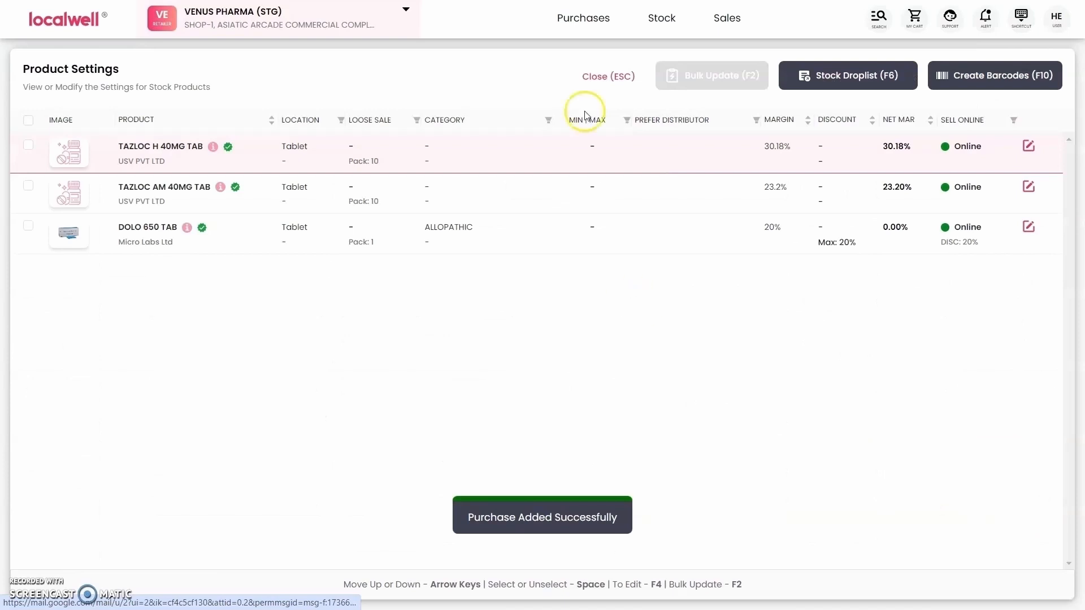
# Step: Open the stock on hand and view the batches of Dolo 650 Tab
pyautogui.click(654, 28)
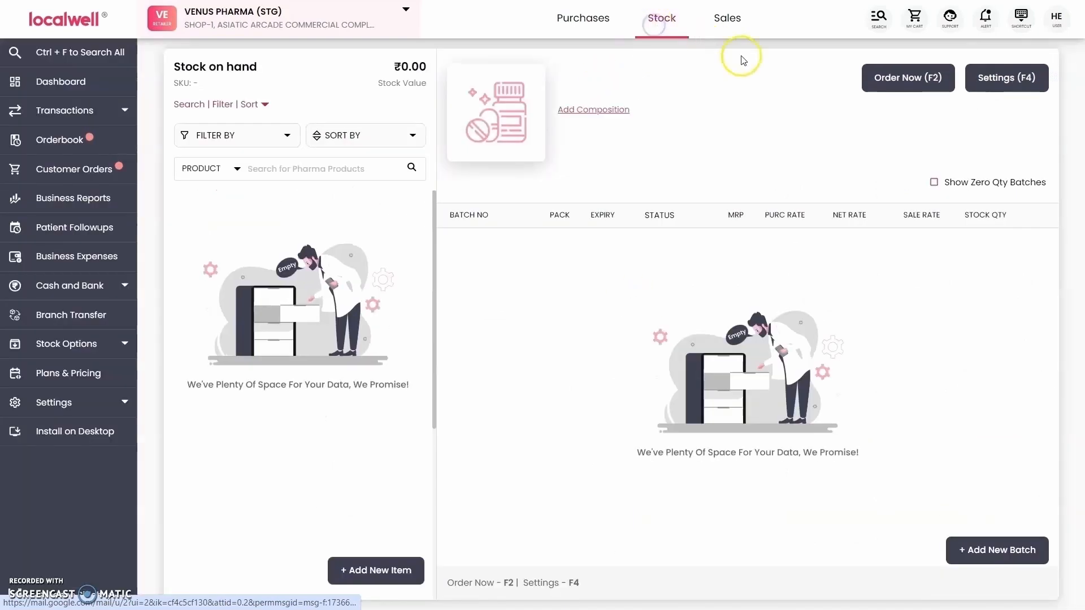
pyautogui.click(265, 230)
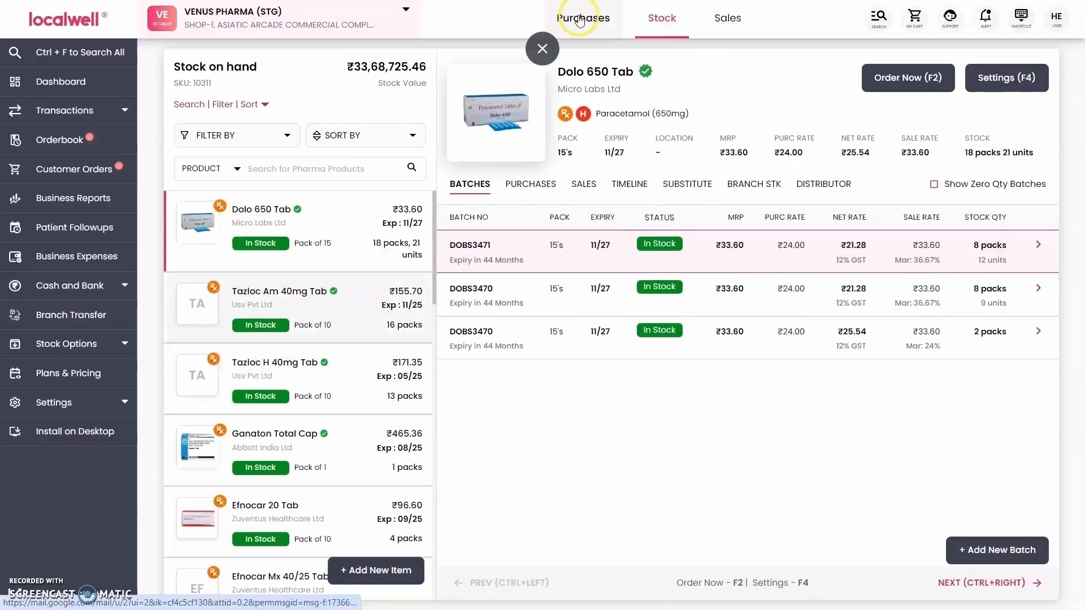
# Step: Review the saved invoice in Neelmani Pharma's distributor purchases and return to the stock on hand
pyautogui.click(585, 1)
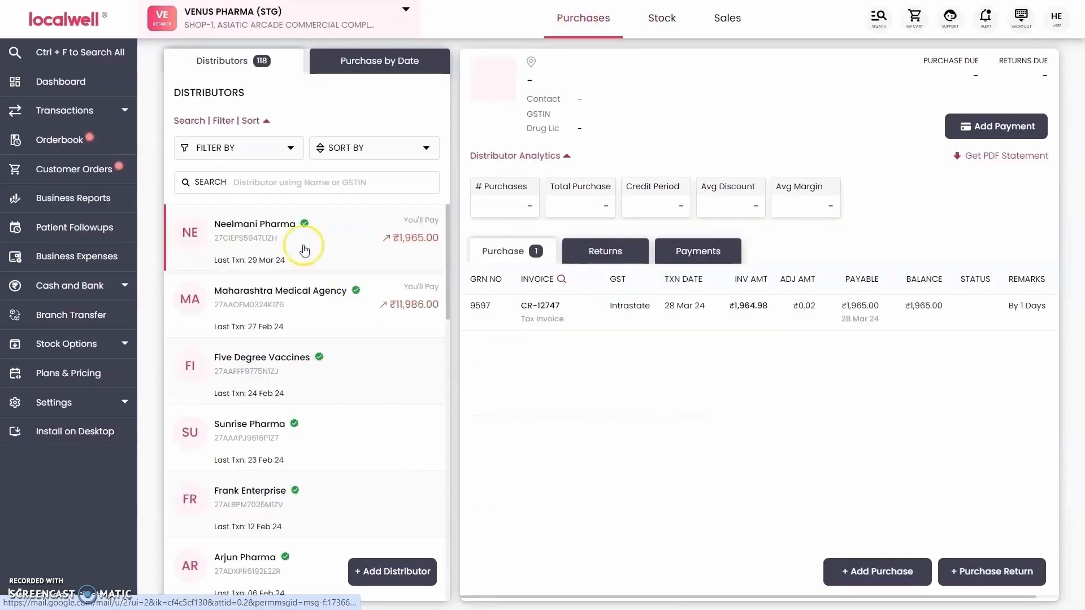
pyautogui.click(239, 237)
pyautogui.click(259, 267)
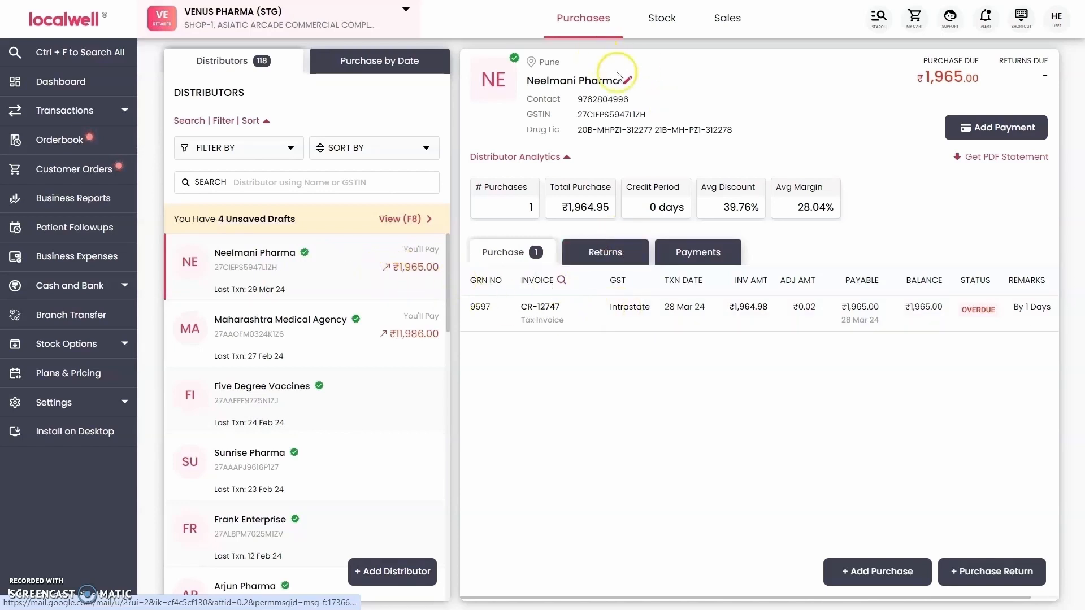
pyautogui.click(658, 15)
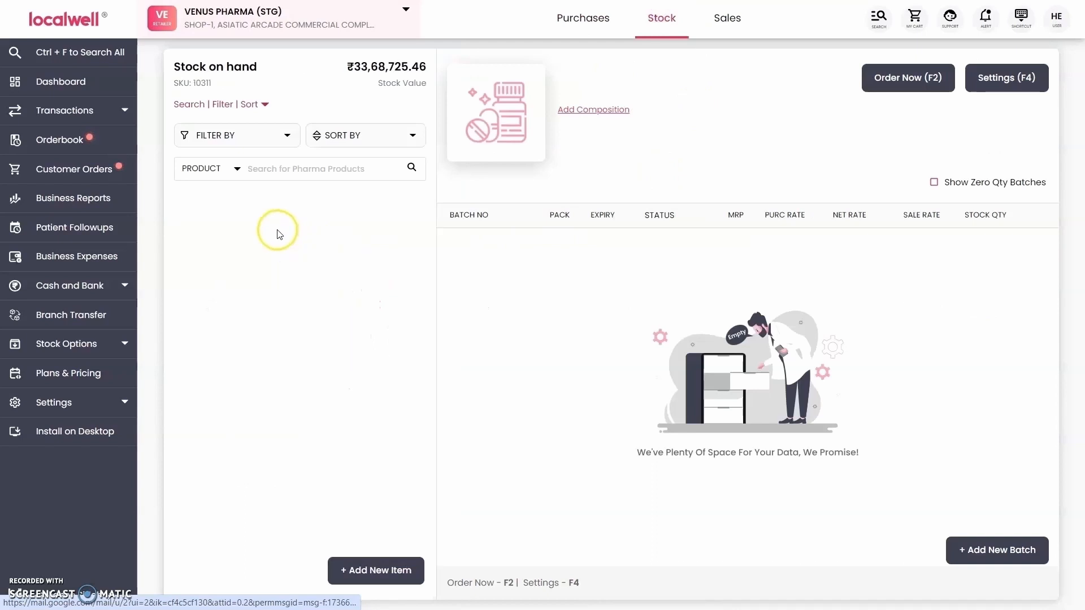